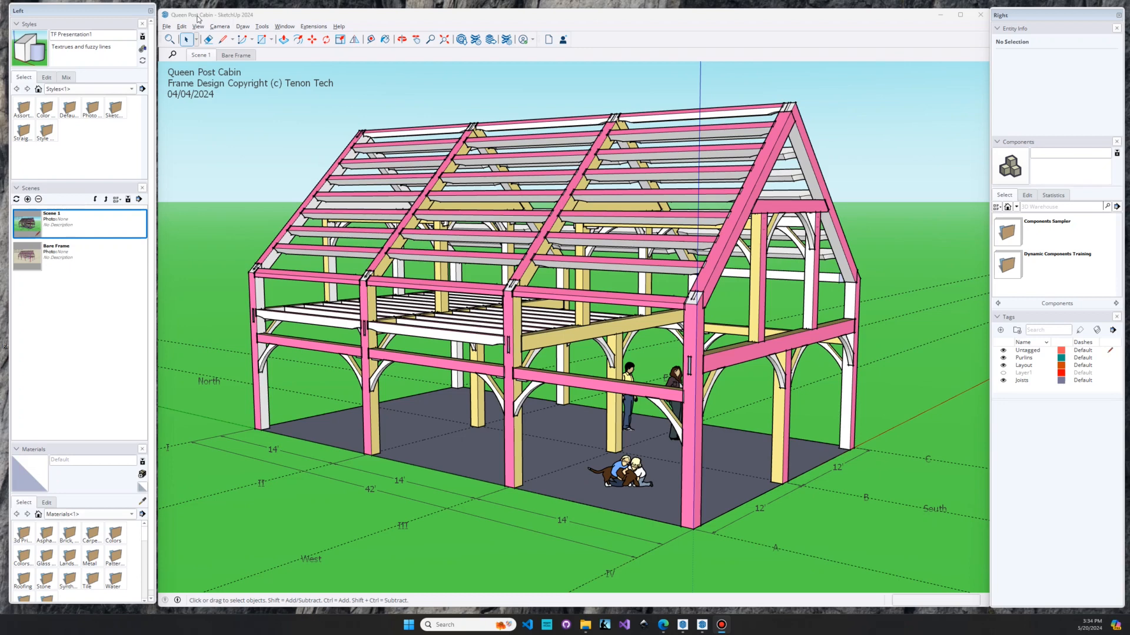
- Search the Extension Warehouse for "timber framing extensions" and view the Timber Framing Extensions page
{"action": "left_click", "coordinate": [305, 27]}
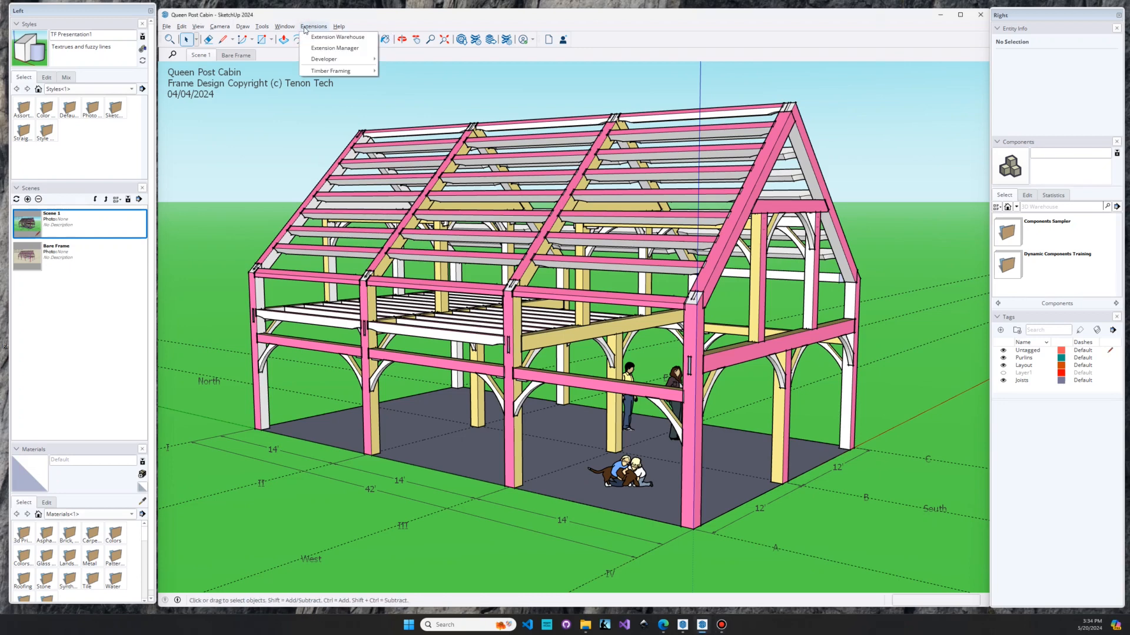
{"action": "left_click", "coordinate": [335, 37]}
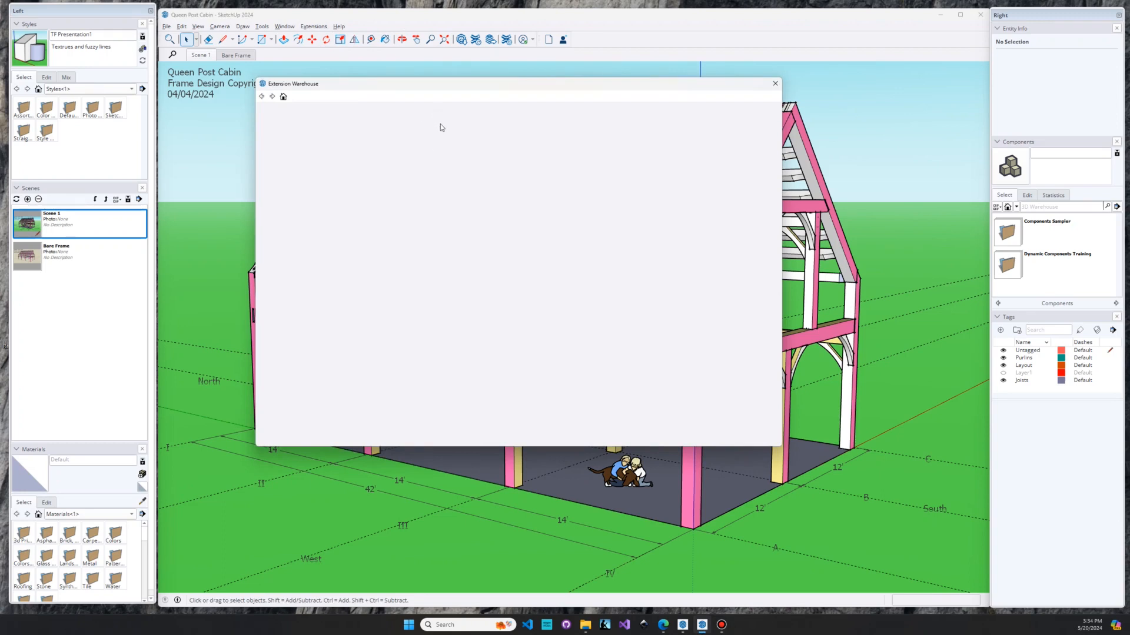
{"action": "left_click", "coordinate": [439, 101]}
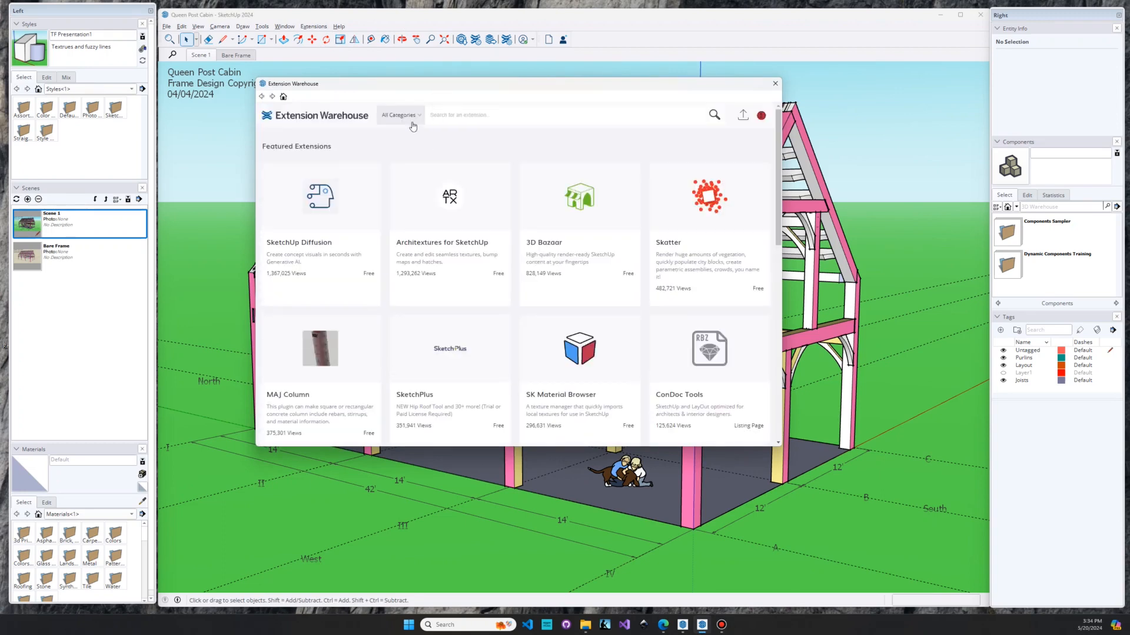
{"action": "left_click", "coordinate": [503, 115]}
{"action": "type", "text": "timber framin"}
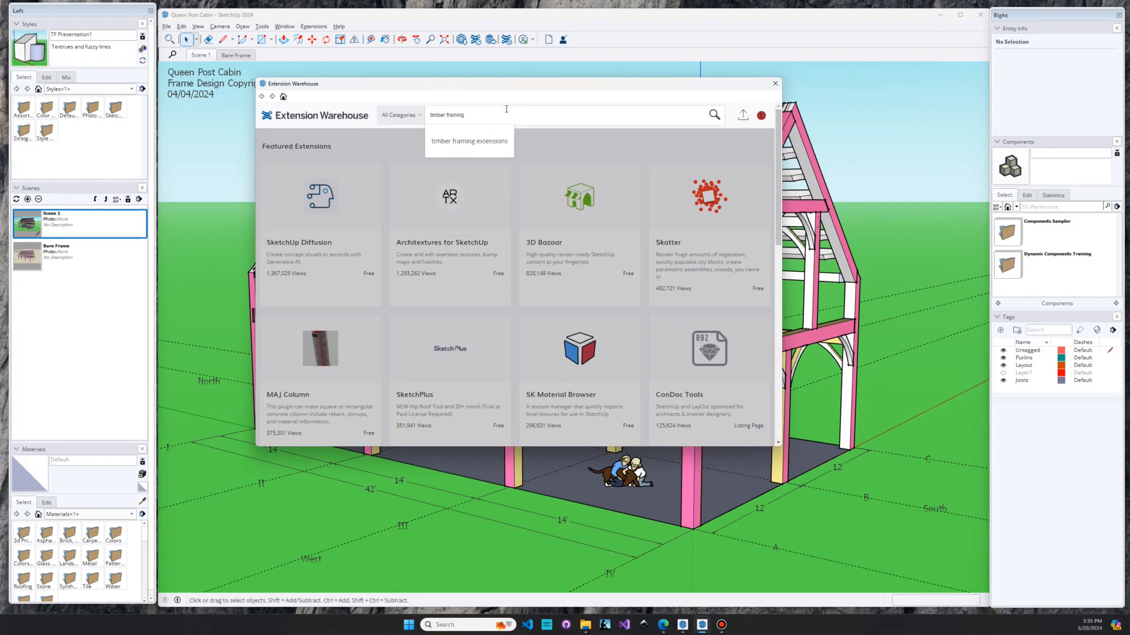
{"action": "type", "text": "g"}
{"action": "left_click", "coordinate": [494, 144]}
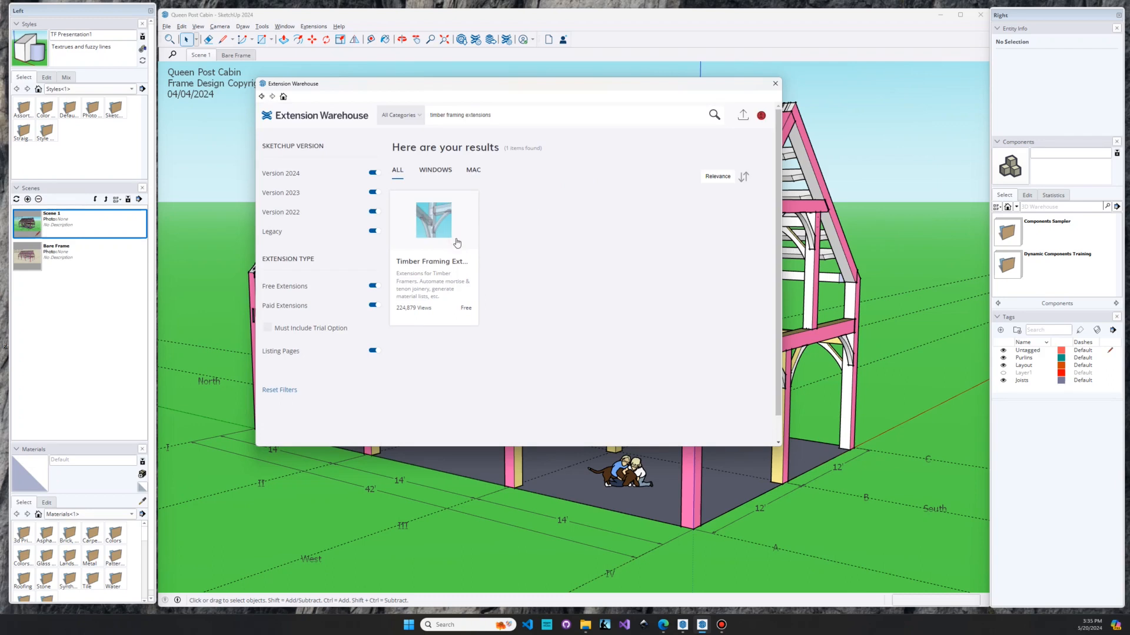
{"action": "left_click", "coordinate": [457, 243]}
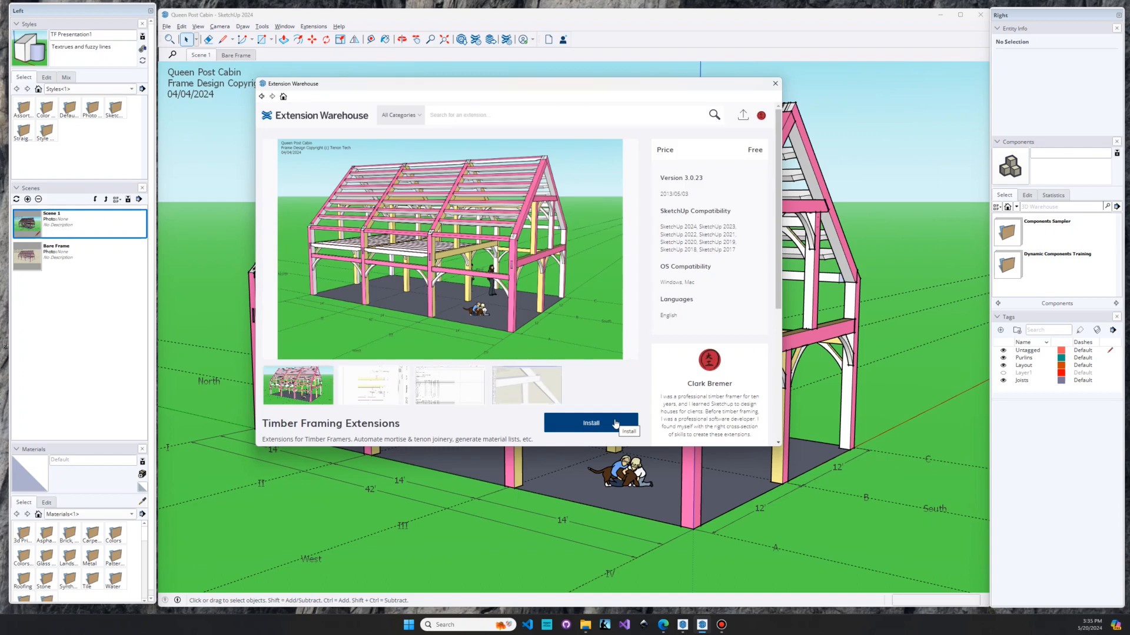
{"action": "left_click", "coordinate": [774, 85]}
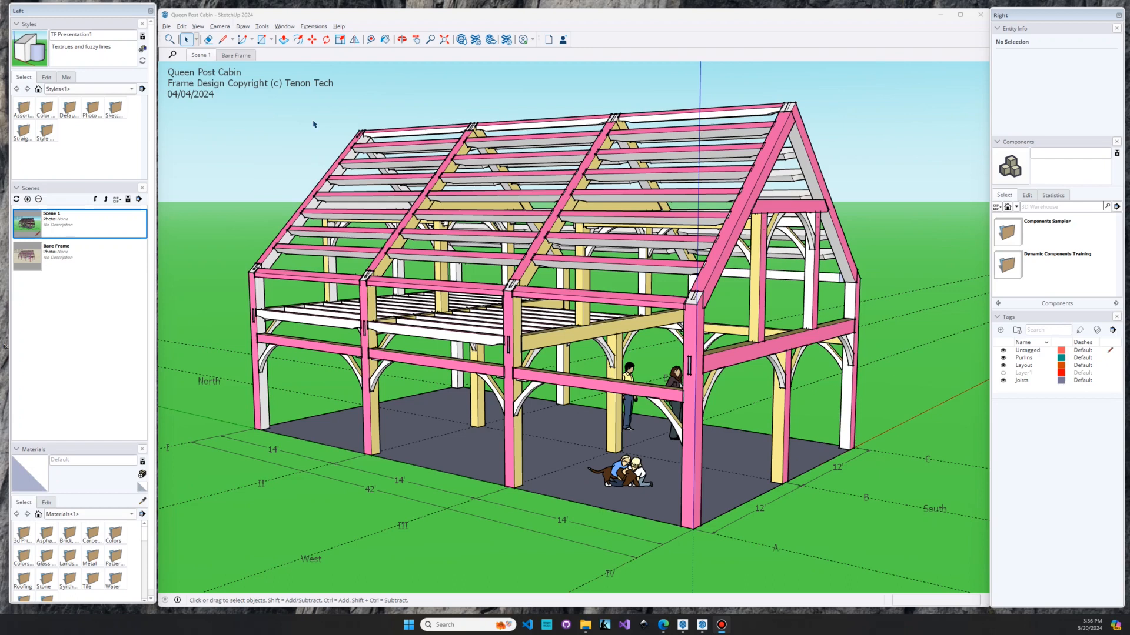
- Make shop drawings of the cabin's near-left corner post and save them as Post IA.skp, replacing the existing file
{"action": "right_click", "coordinate": [263, 399]}
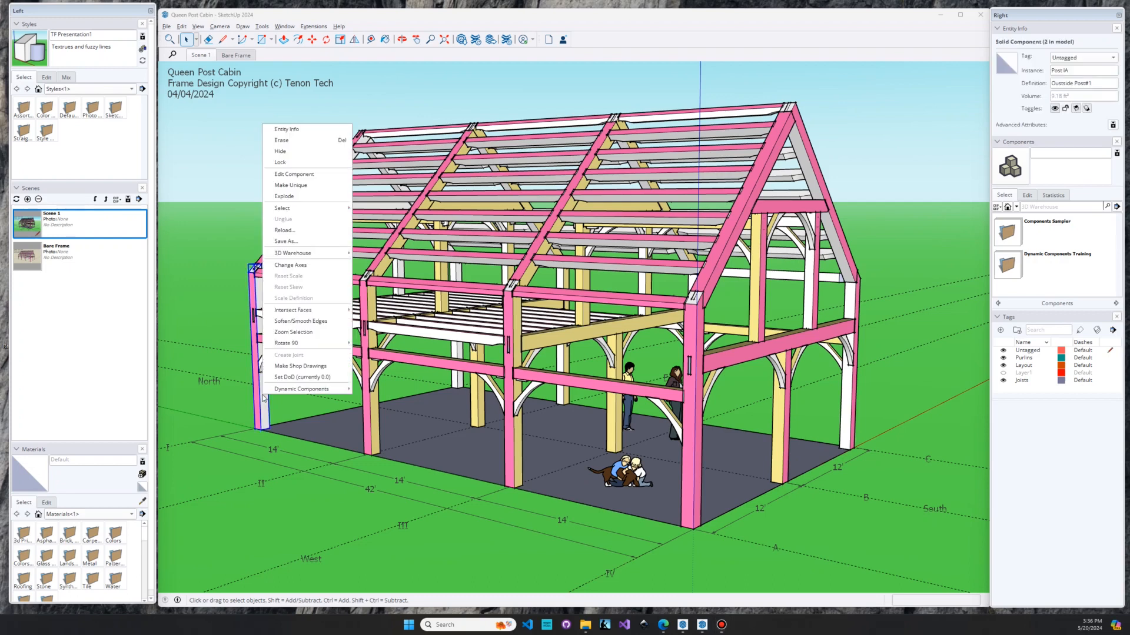
{"action": "left_click", "coordinate": [303, 366]}
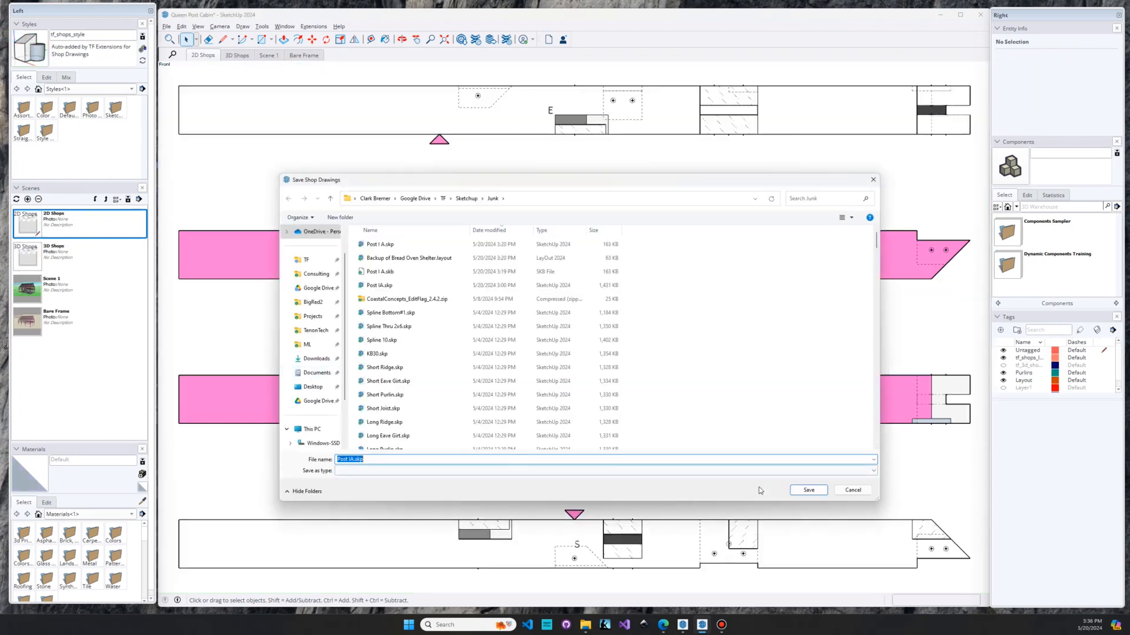
{"action": "left_click", "coordinate": [808, 491]}
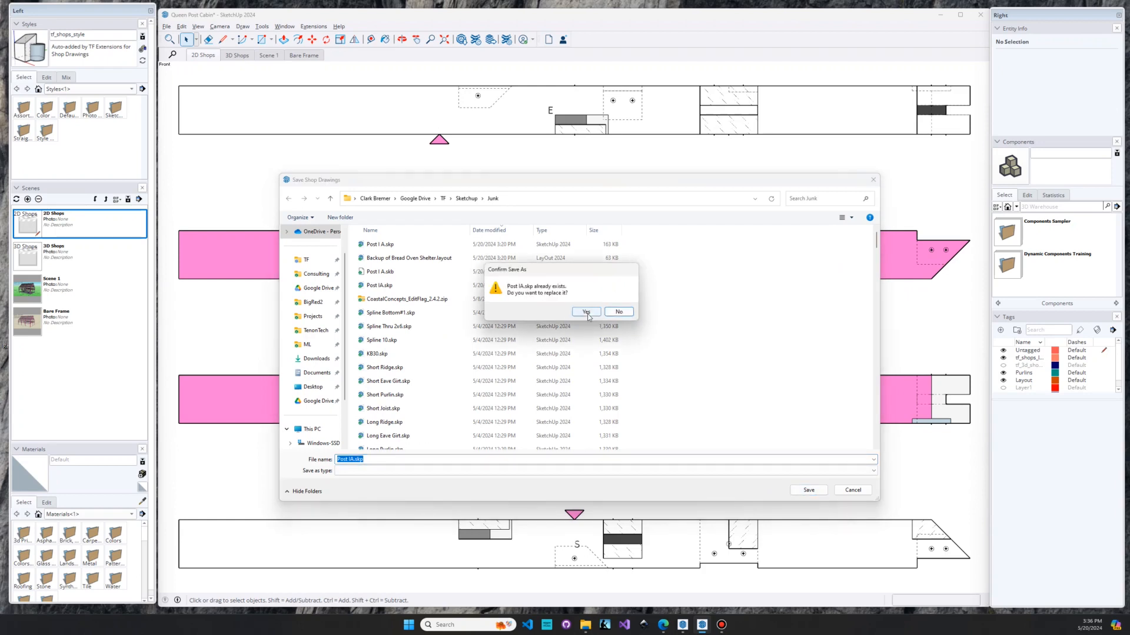
{"action": "left_click", "coordinate": [586, 312]}
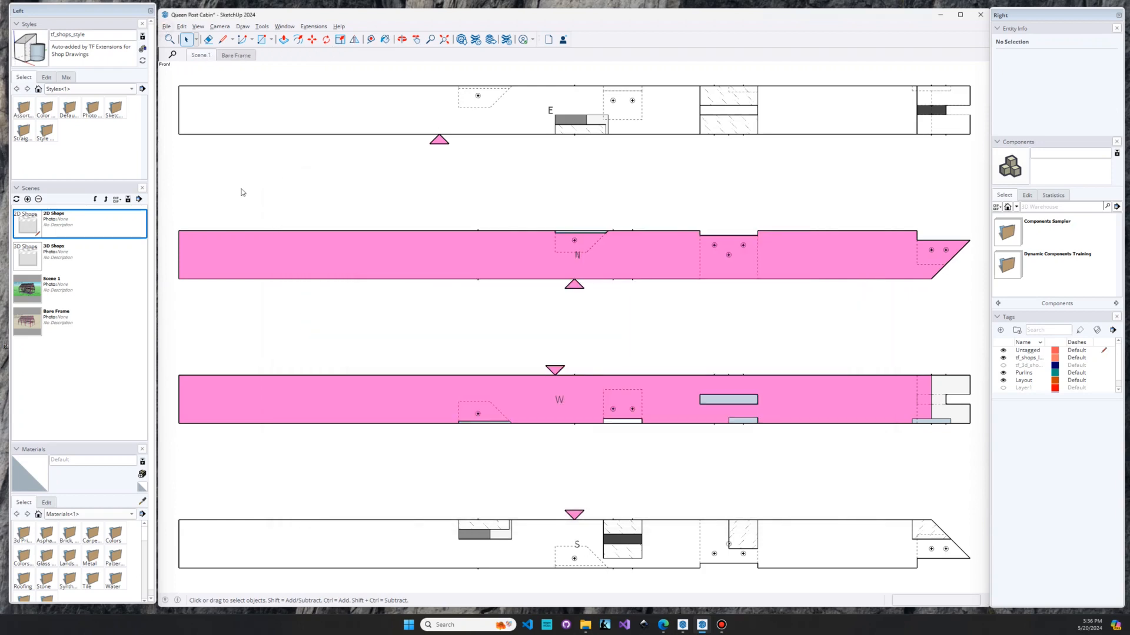
- Open the Post I A shop drawing model and review its 2D Shops and 3D Shops scenes, ending on 2D Shops
{"action": "left_click", "coordinate": [167, 27]}
{"action": "left_click", "coordinate": [232, 242]}
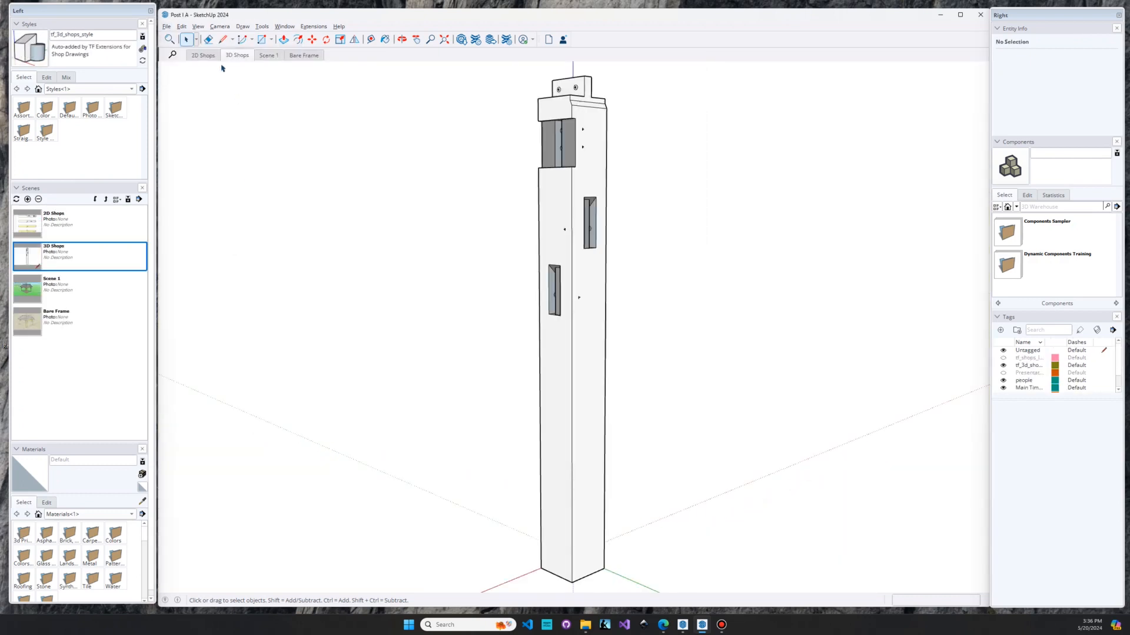
{"action": "left_click", "coordinate": [204, 55]}
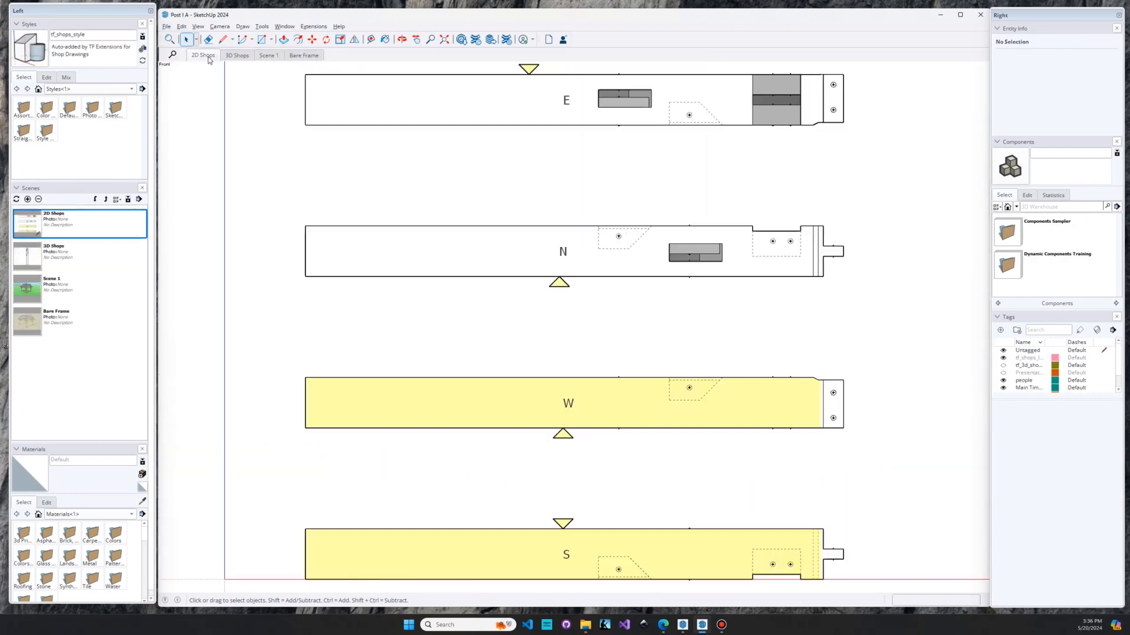
{"action": "left_click", "coordinate": [238, 56]}
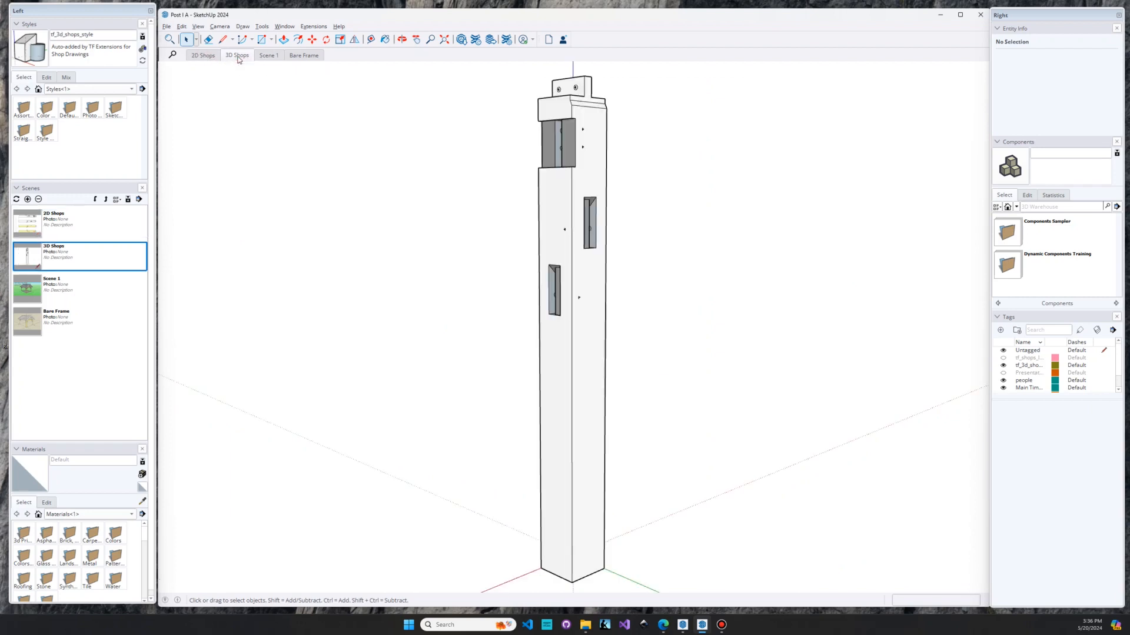
{"action": "left_click", "coordinate": [207, 61]}
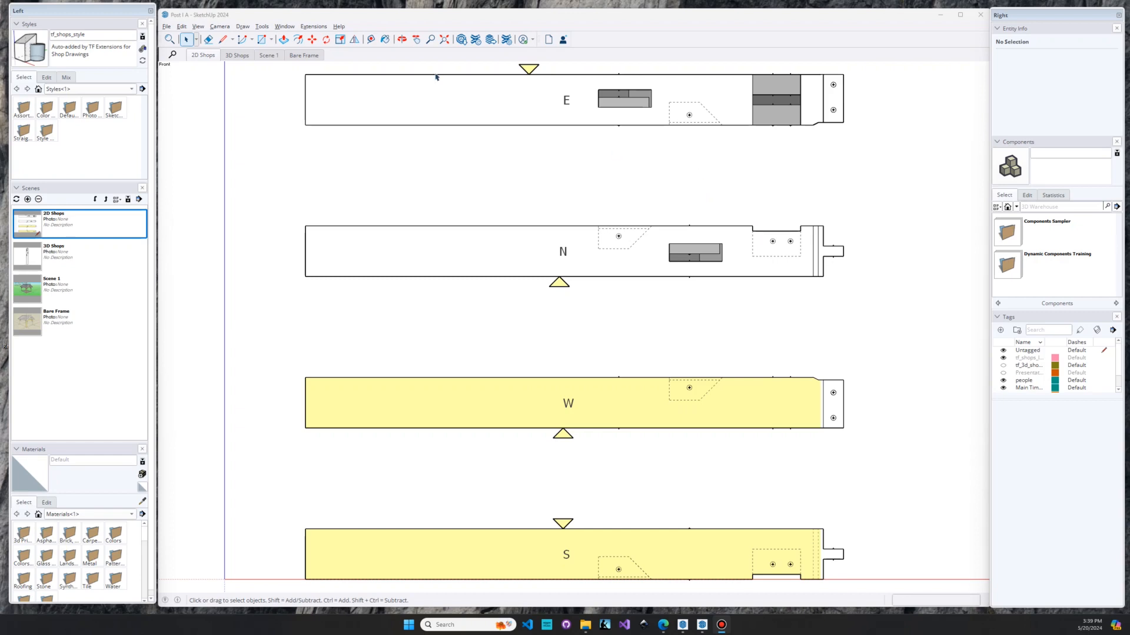
- Send the Post I A shop drawings to LayOut using the Shop Drawings Tenon Tech.layout template
{"action": "left_click", "coordinate": [307, 27]}
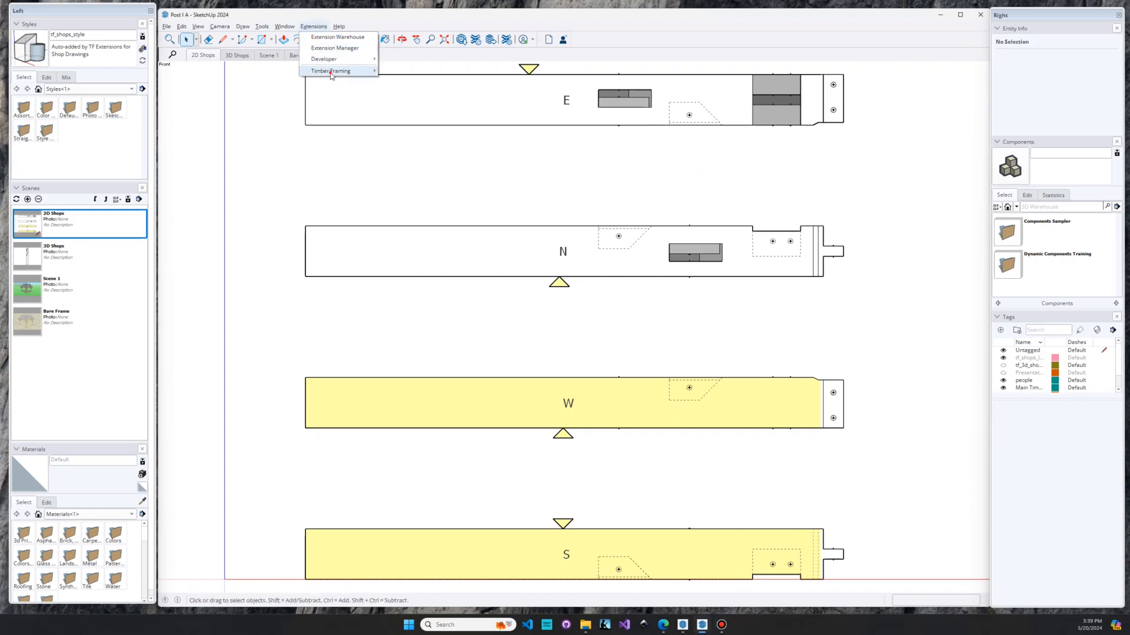
{"action": "mouse_move", "coordinate": [330, 71]}
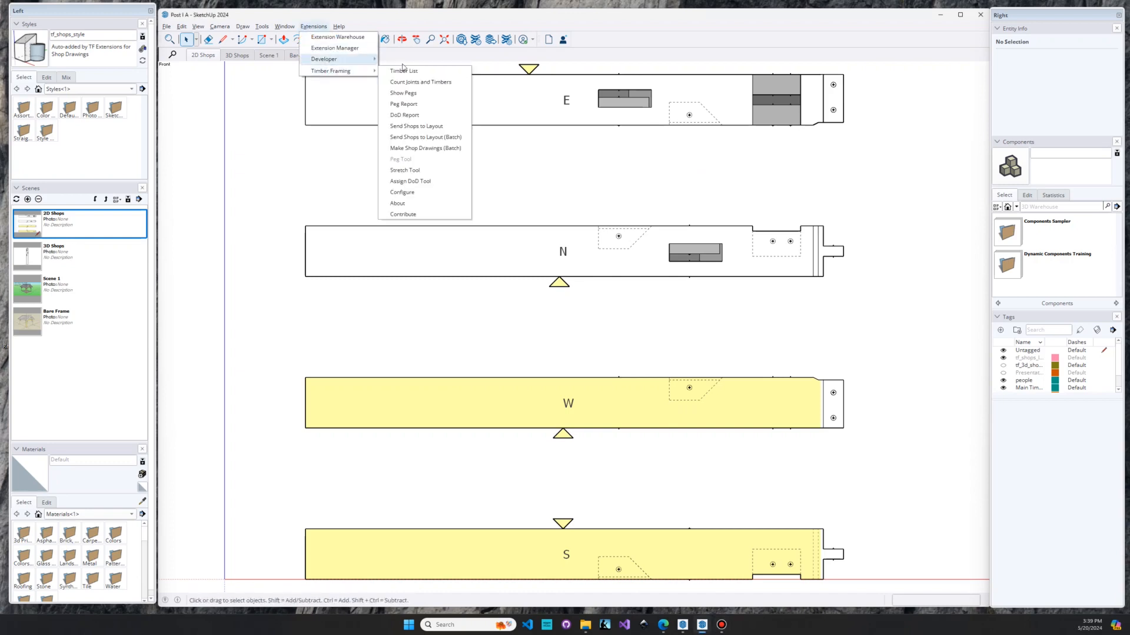
{"action": "left_click", "coordinate": [434, 127]}
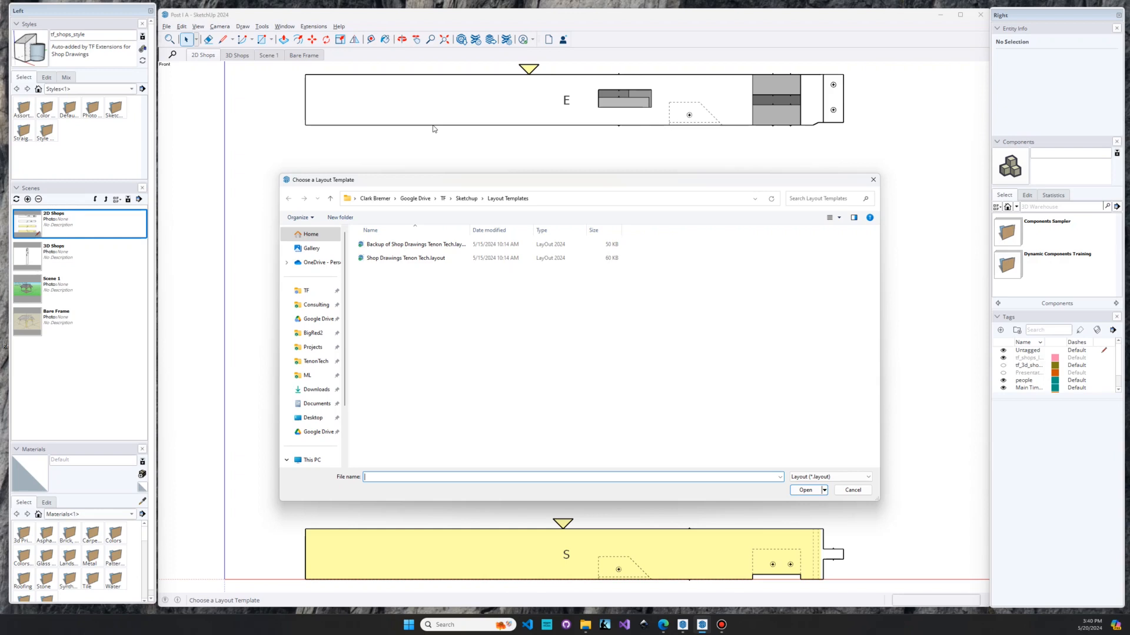
{"action": "left_click", "coordinate": [415, 259]}
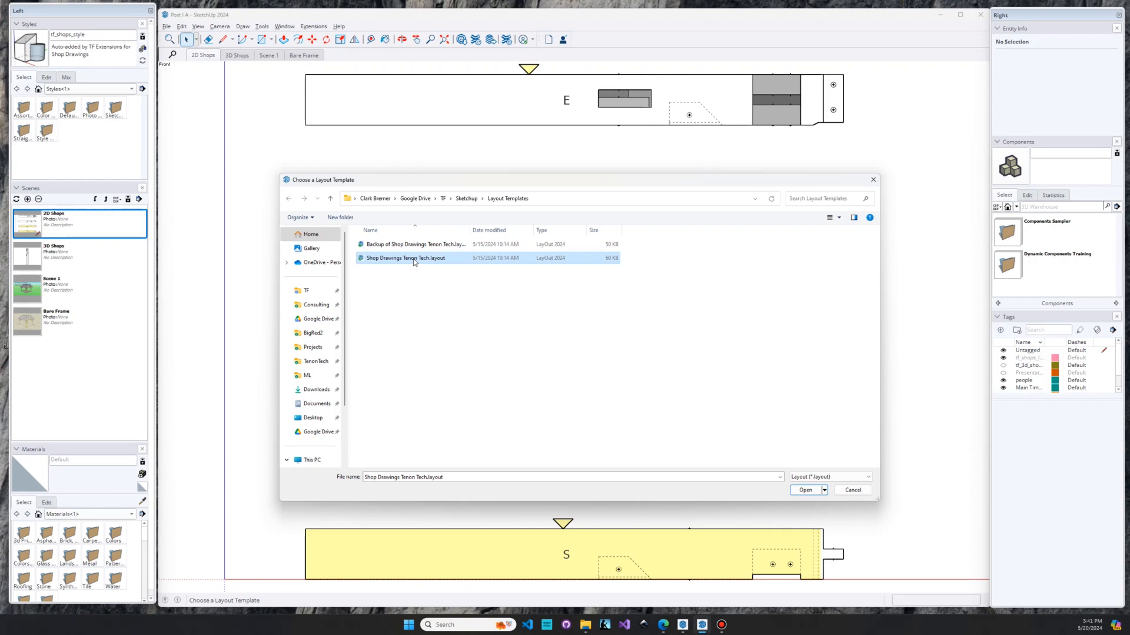
{"action": "left_click", "coordinate": [794, 491]}
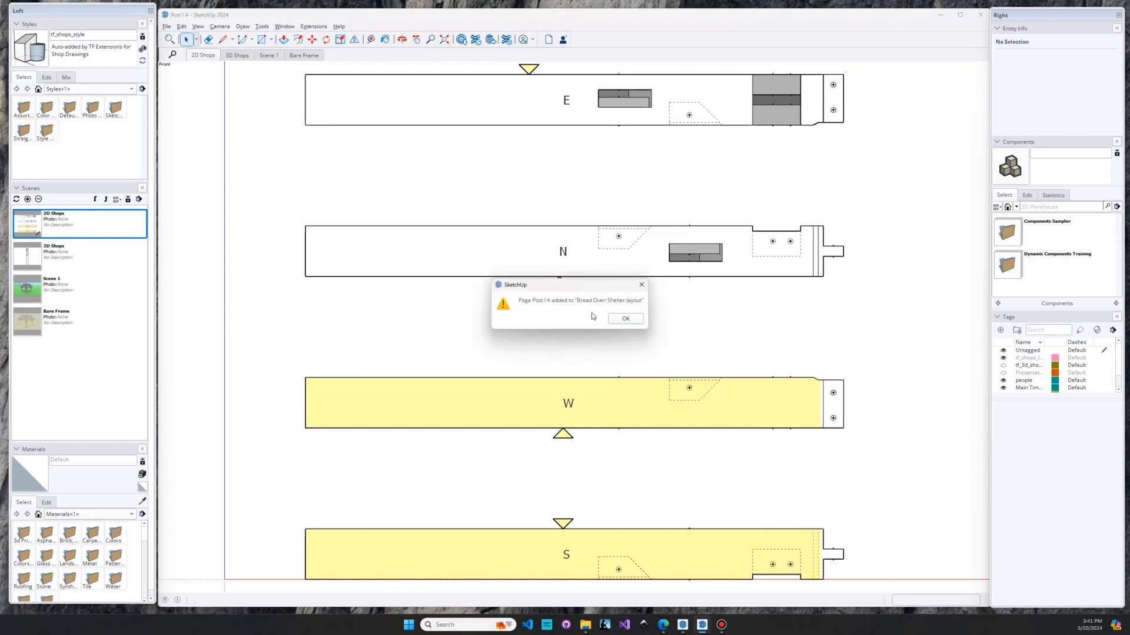
{"action": "left_click", "coordinate": [625, 318]}
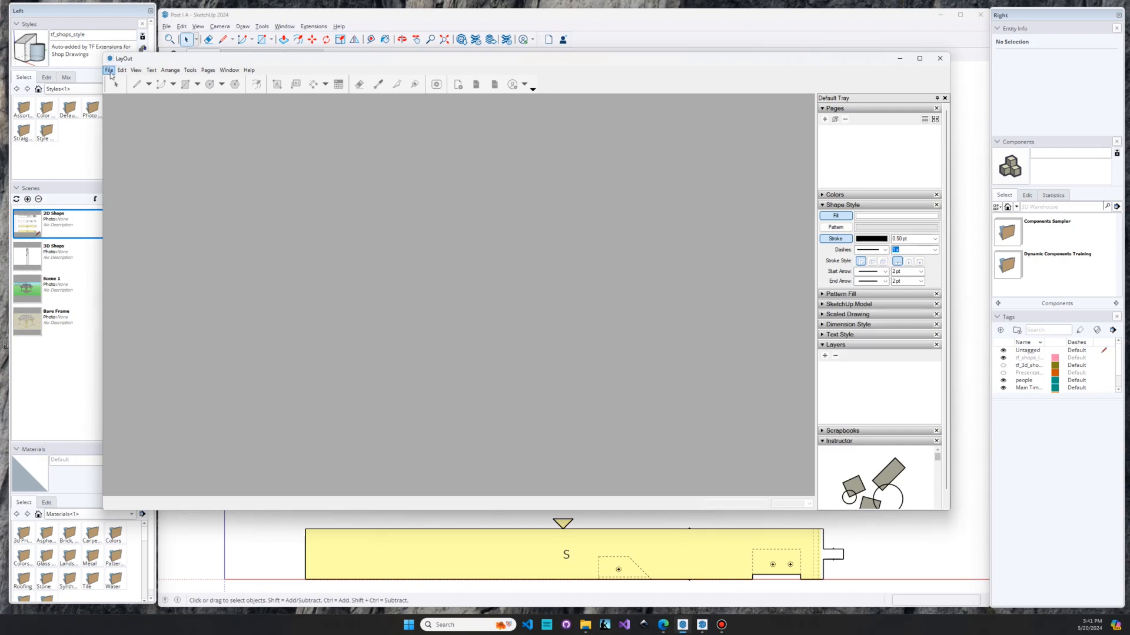
- Open Bread Oven Shelter.layout in LayOut and display its Post I A page
{"action": "left_click", "coordinate": [109, 70]}
{"action": "left_click", "coordinate": [79, 96]}
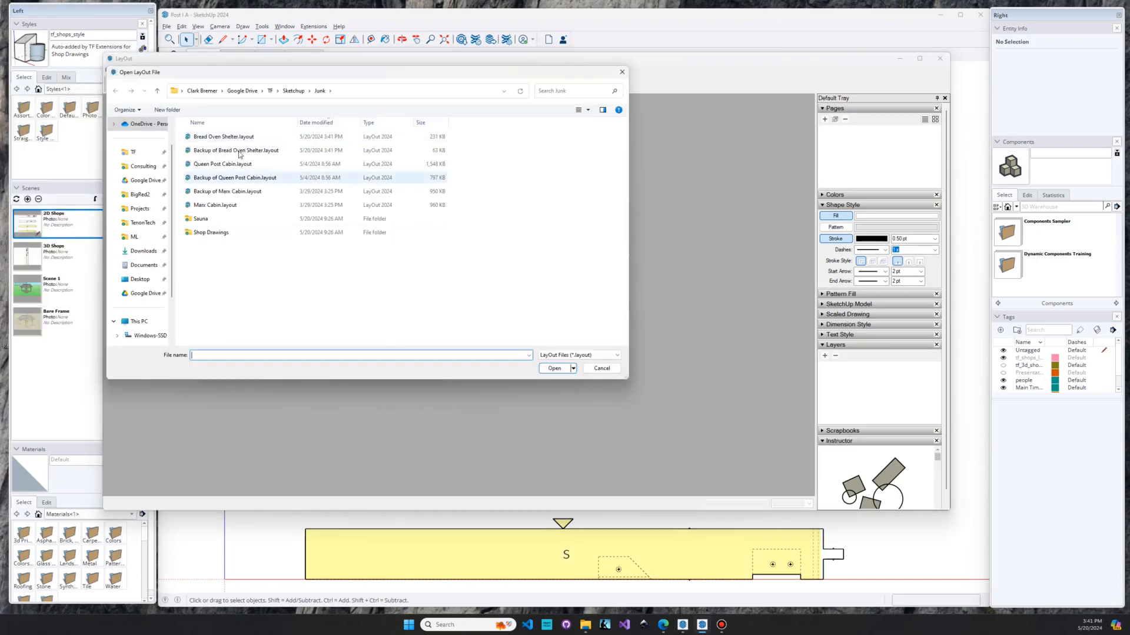
{"action": "left_click", "coordinate": [228, 137]}
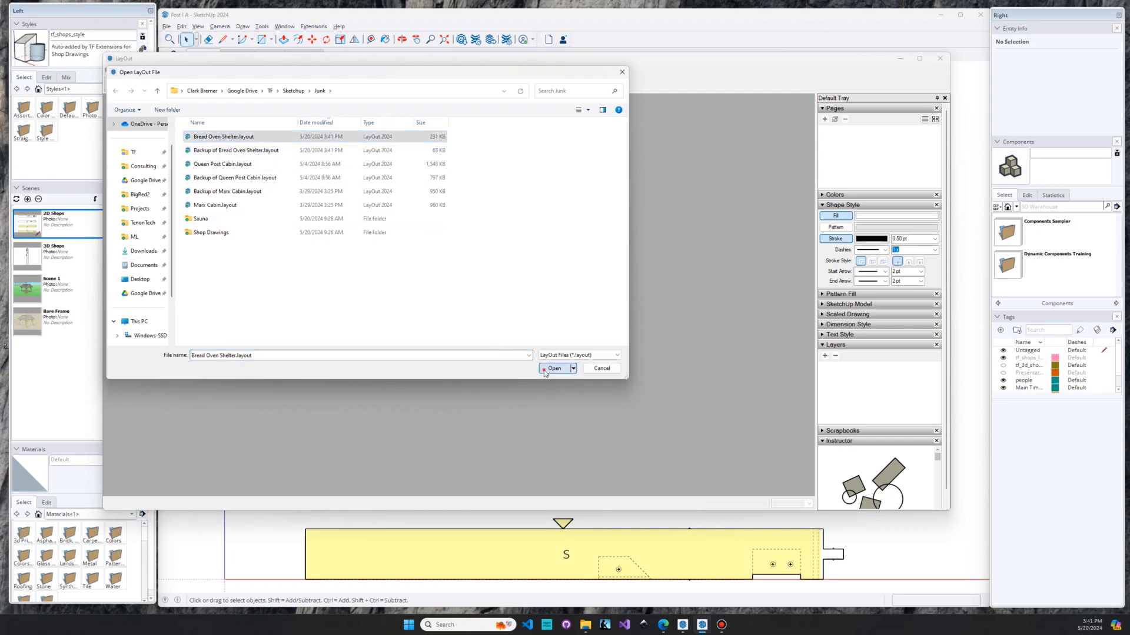
{"action": "left_click", "coordinate": [552, 369]}
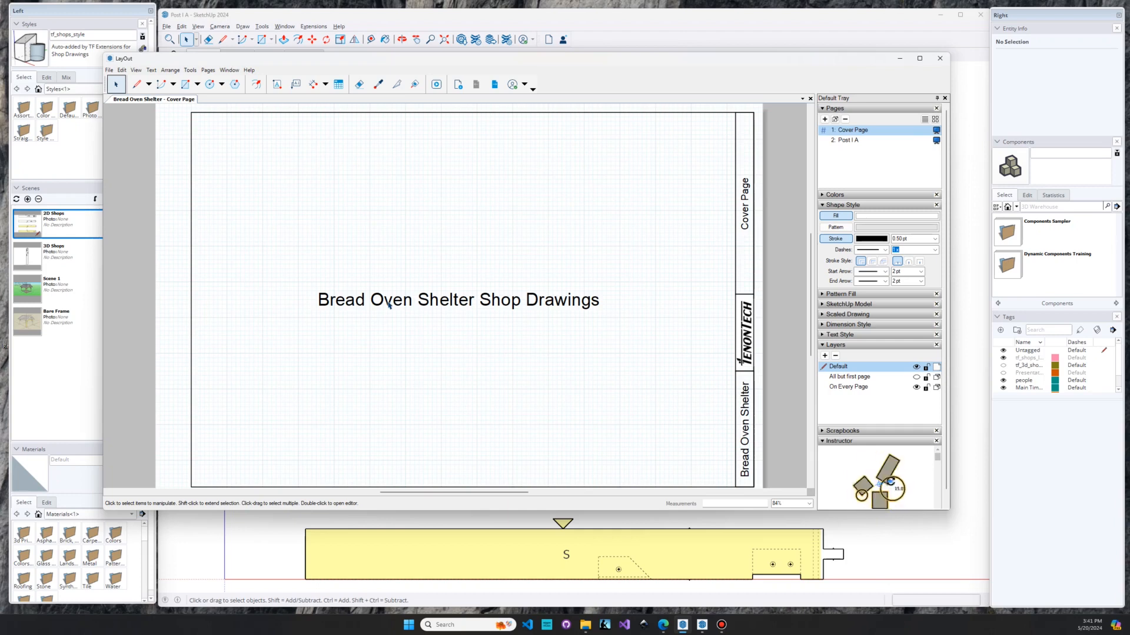
{"action": "left_click", "coordinate": [858, 142]}
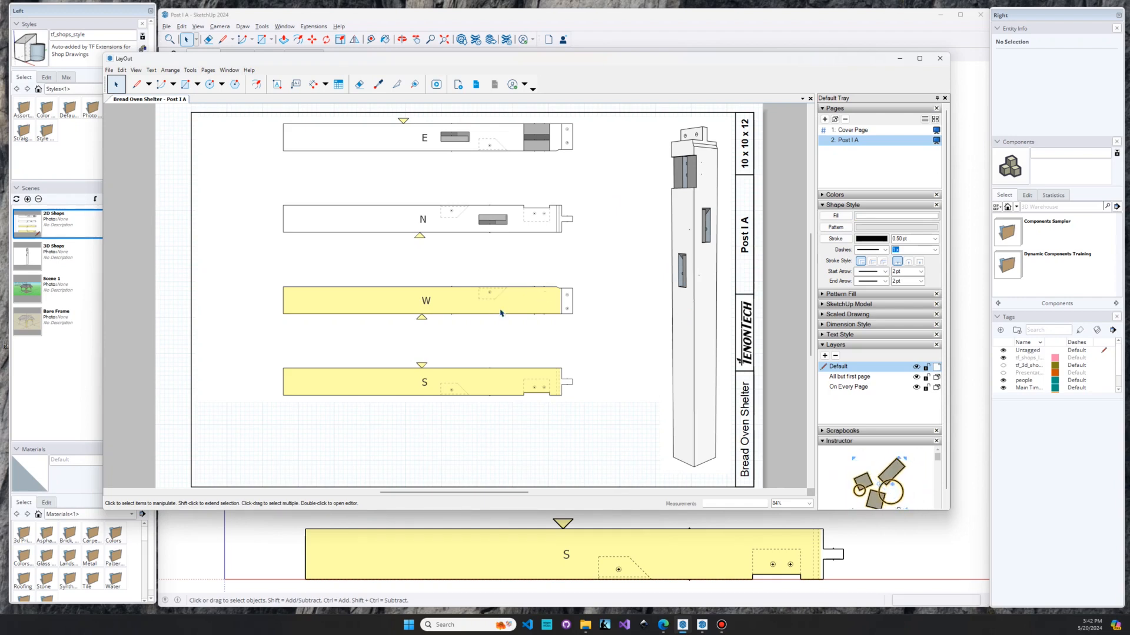
{"action": "left_click", "coordinate": [500, 309]}
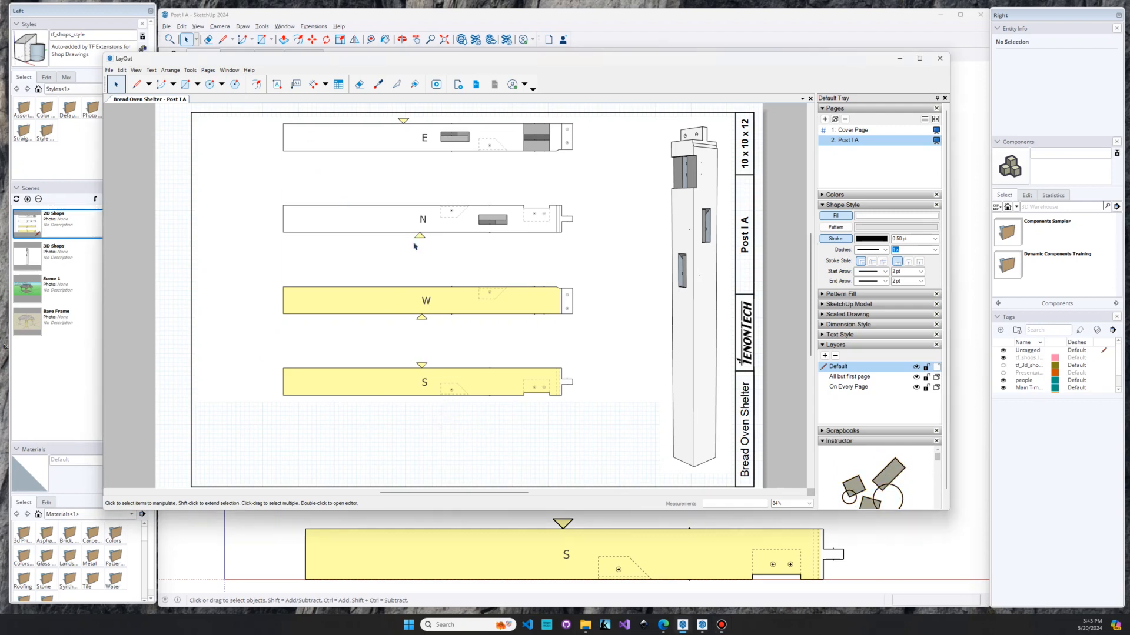
- Add three stacked length dimensions below the S face, from the post foot to the brace mortise, housing edge and tenon shoulder
{"action": "key", "text": "d"}
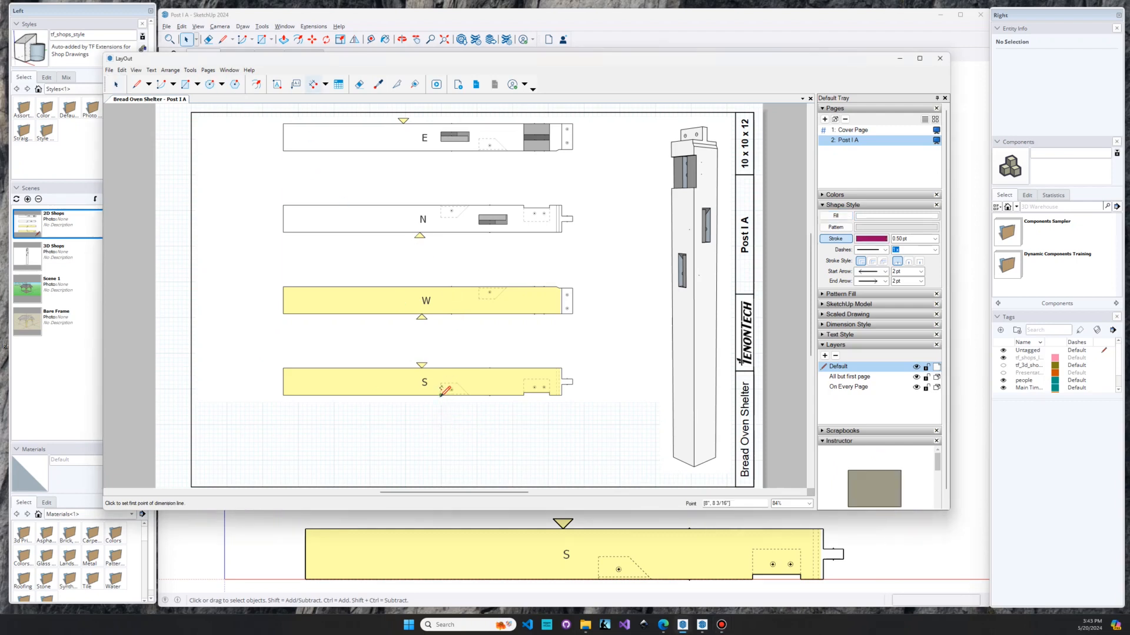
{"action": "left_click", "coordinate": [283, 396]}
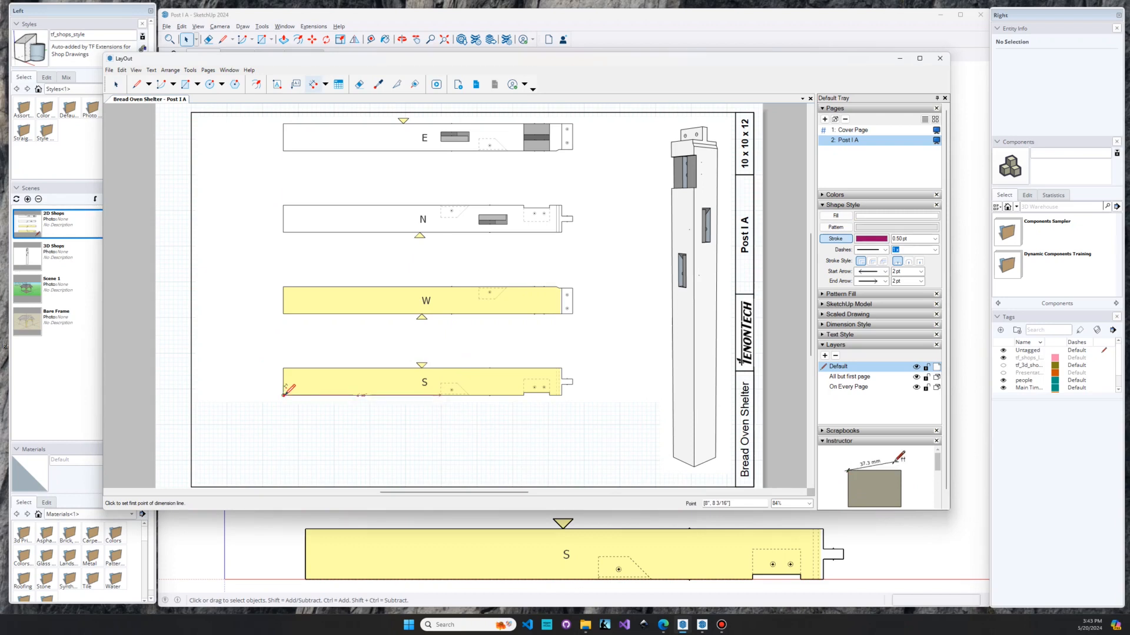
{"action": "left_click", "coordinate": [286, 420]}
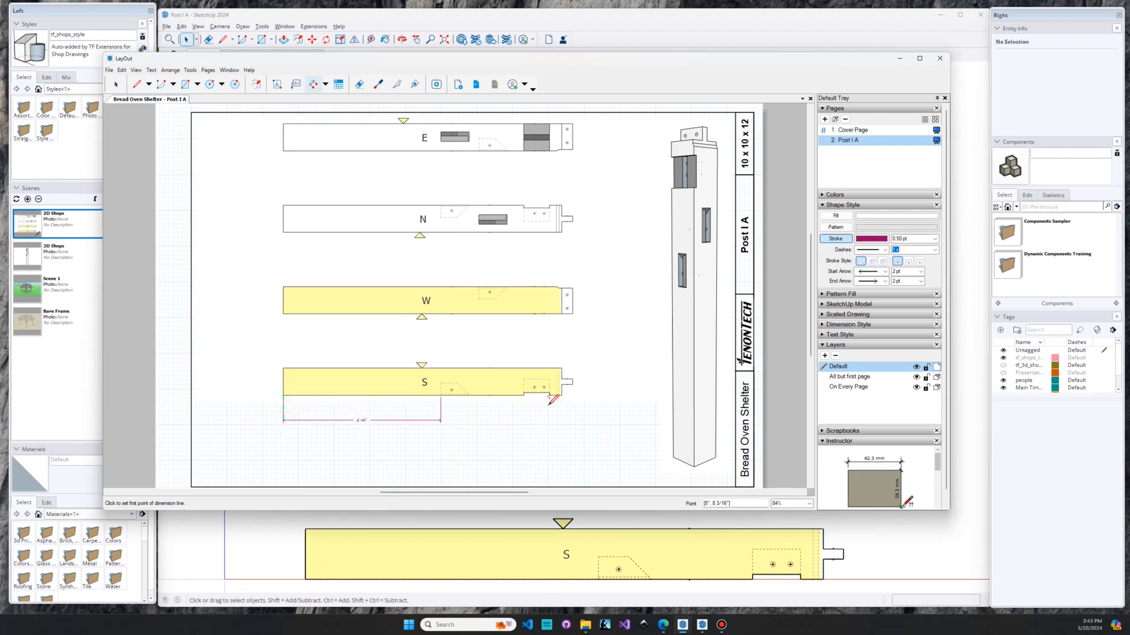
{"action": "left_click", "coordinate": [550, 394]}
{"action": "left_click", "coordinate": [283, 396]}
{"action": "left_click", "coordinate": [303, 441]}
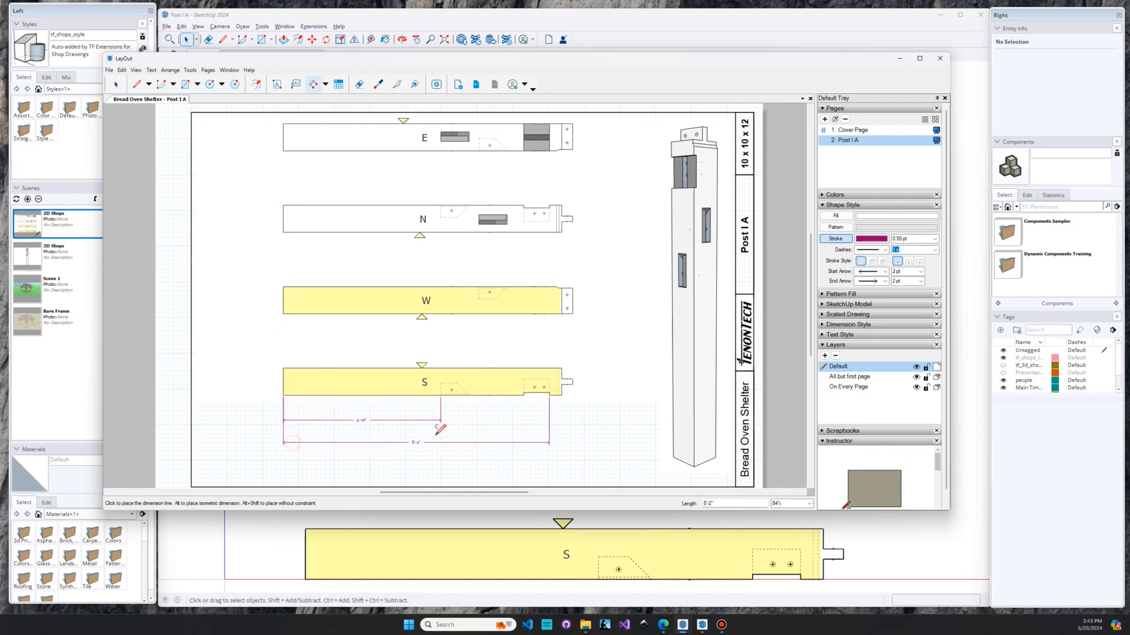
{"action": "left_click", "coordinate": [560, 395]}
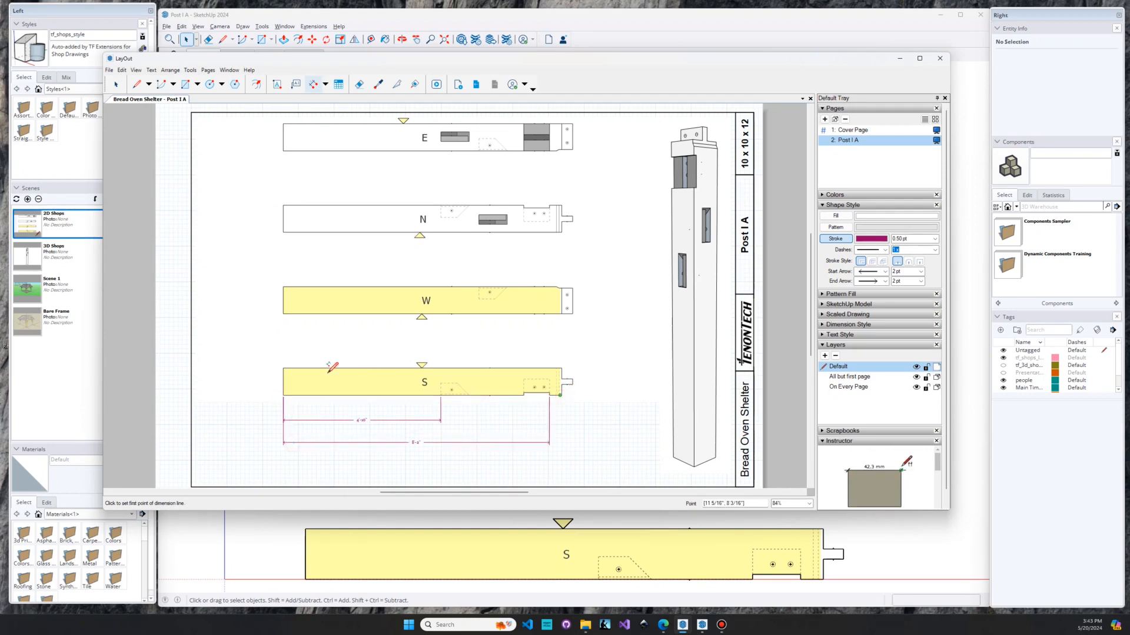
{"action": "left_click", "coordinate": [283, 395]}
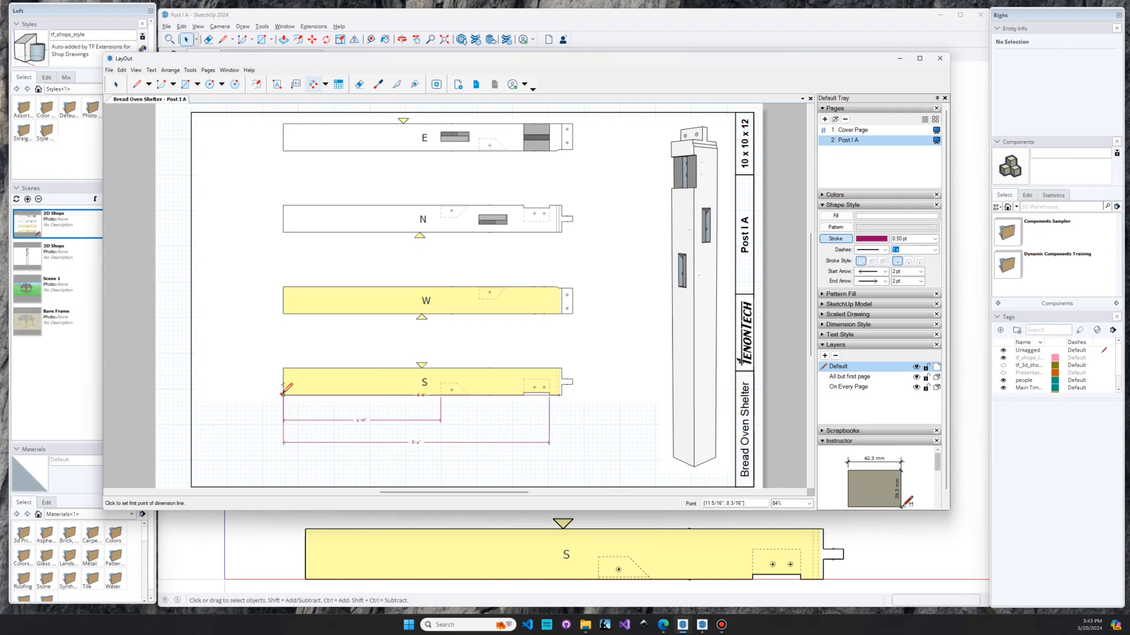
{"action": "left_click", "coordinate": [297, 464]}
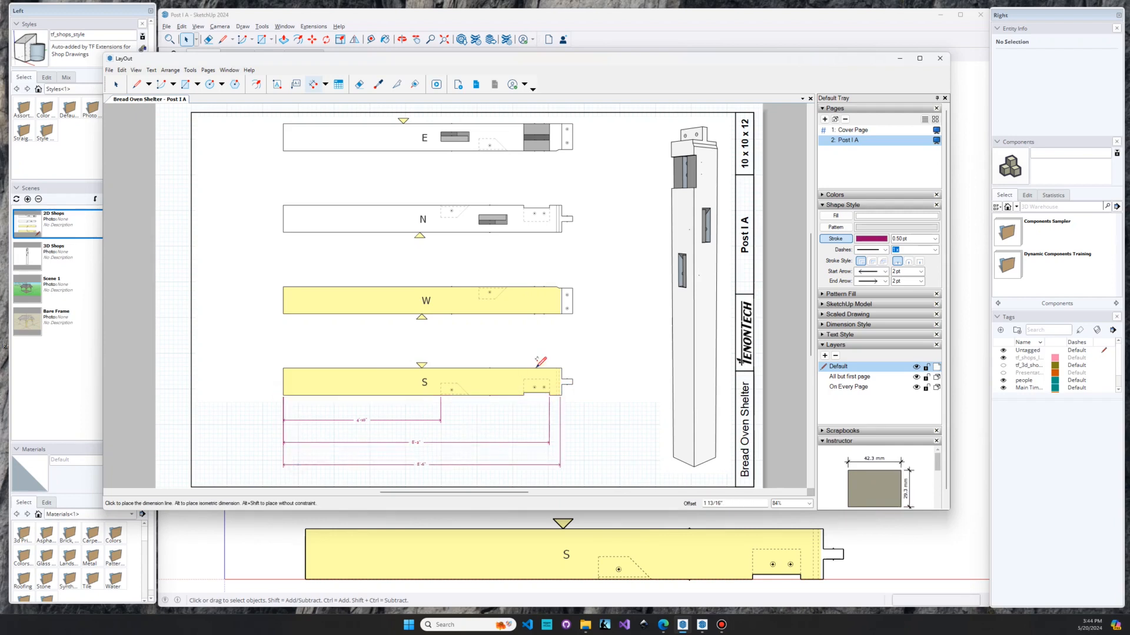
- Add two vertical dimensions beside the S face's tenon, from the post's upper edge to each tenon edge
{"action": "left_click", "coordinate": [572, 379]}
{"action": "left_click", "coordinate": [562, 369]}
{"action": "left_click", "coordinate": [588, 372]}
{"action": "left_click", "coordinate": [561, 368]}
{"action": "left_click", "coordinate": [606, 372]}
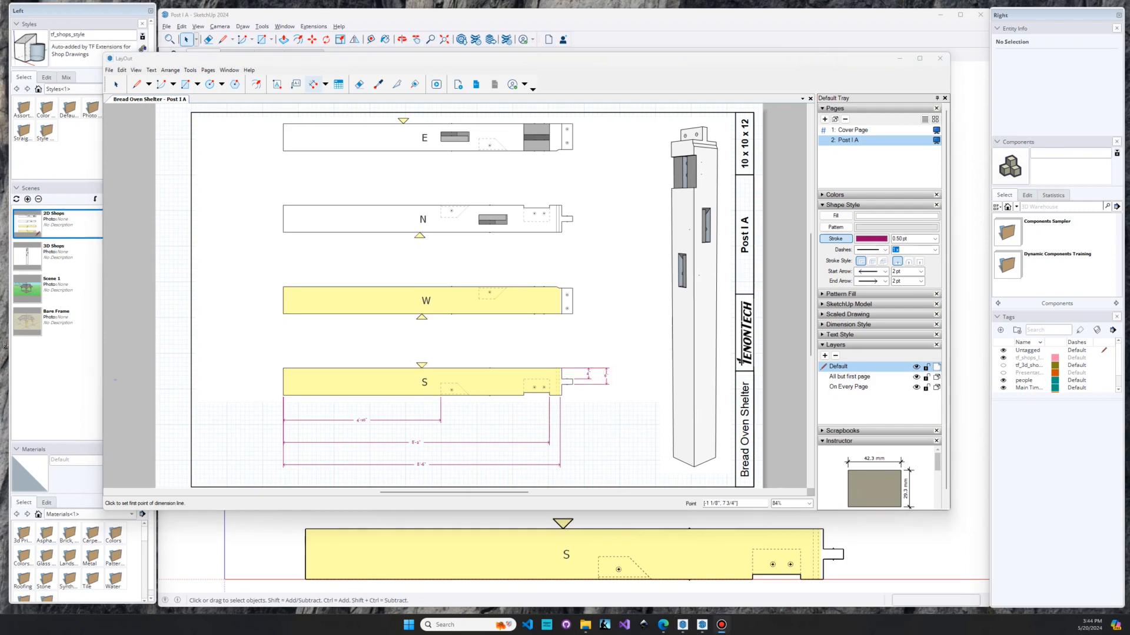
- Switch to SketchUp and open the Queen Post Cabin model
{"action": "left_click", "coordinate": [169, 28]}
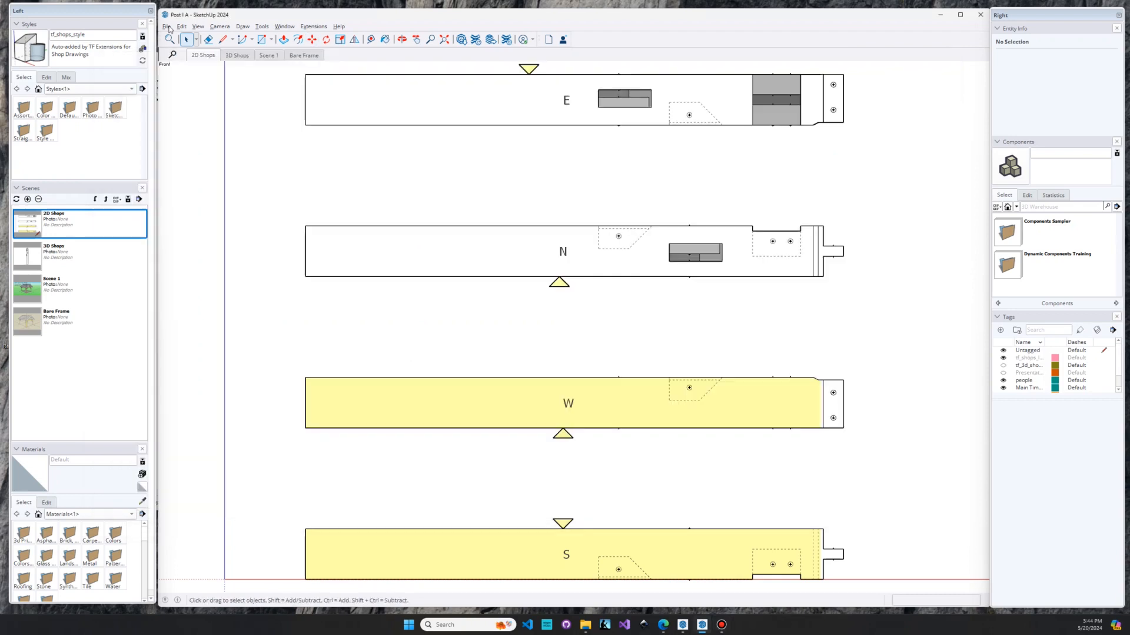
{"action": "left_click", "coordinate": [167, 27]}
{"action": "left_click", "coordinate": [235, 241]}
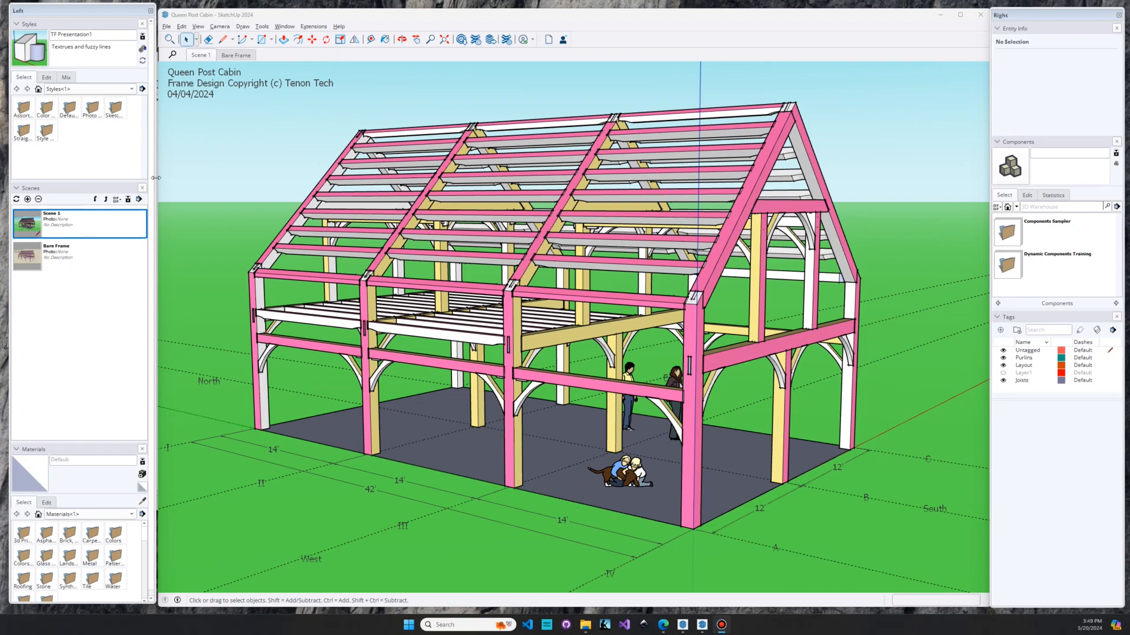
- Copy Girt III-IVA out of the frame onto the ground in front of the corner post
{"action": "left_click", "coordinate": [646, 396]}
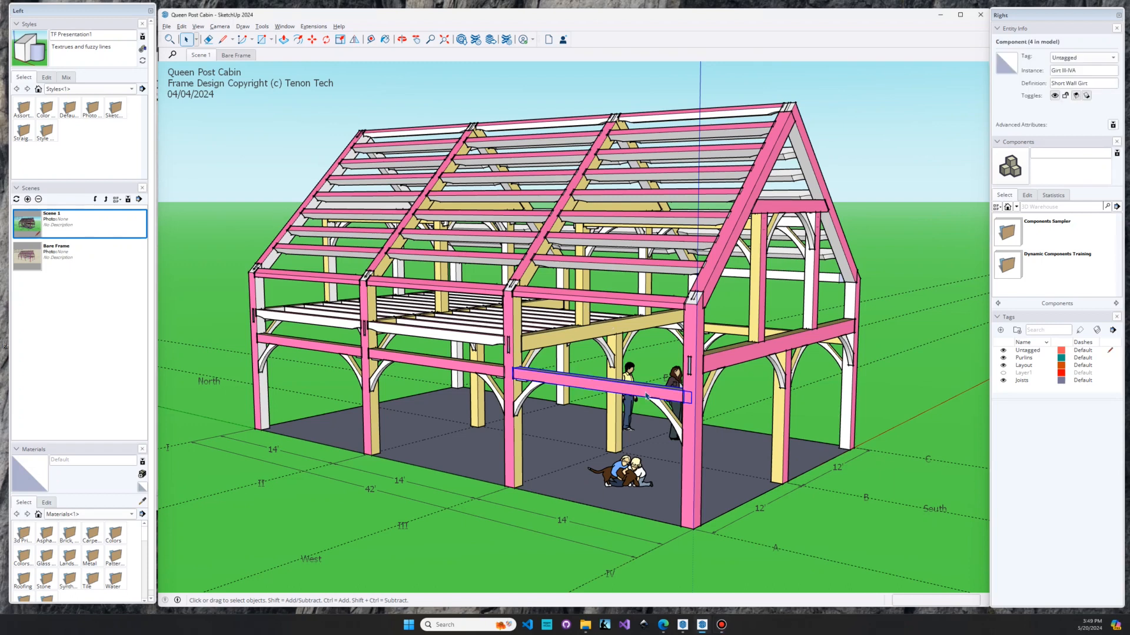
{"action": "key", "text": "m"}
{"action": "left_click", "coordinate": [640, 394]}
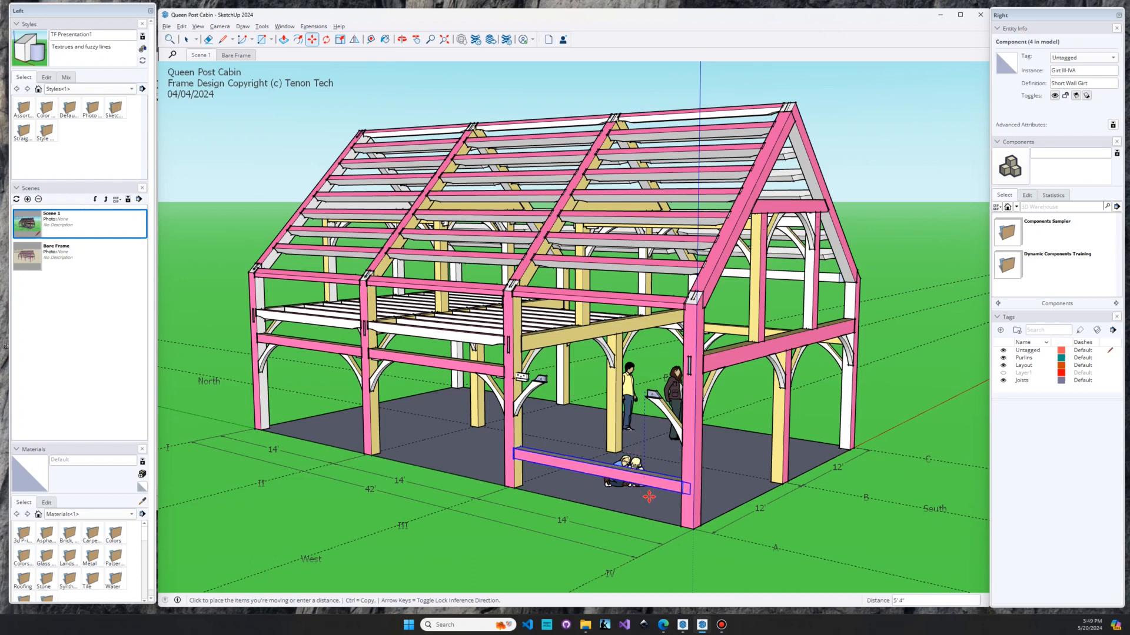
{"action": "left_click", "coordinate": [727, 531]}
{"action": "key", "text": "space"}
- Open the copied girt's 8x8 tenon component for editing and delete the tenon's end face
{"action": "scroll", "coordinate": [811, 550], "scroll_direction": "up", "scroll_amount": 5}
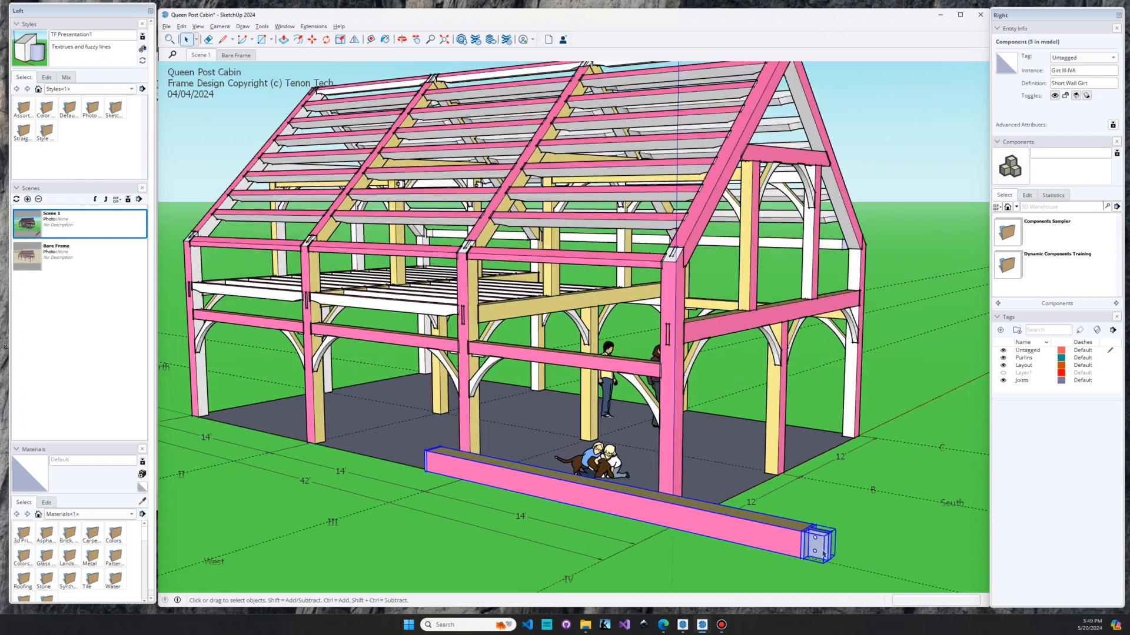
{"action": "scroll", "coordinate": [822, 550], "scroll_direction": "up", "scroll_amount": 3}
{"action": "double_click", "coordinate": [816, 535]}
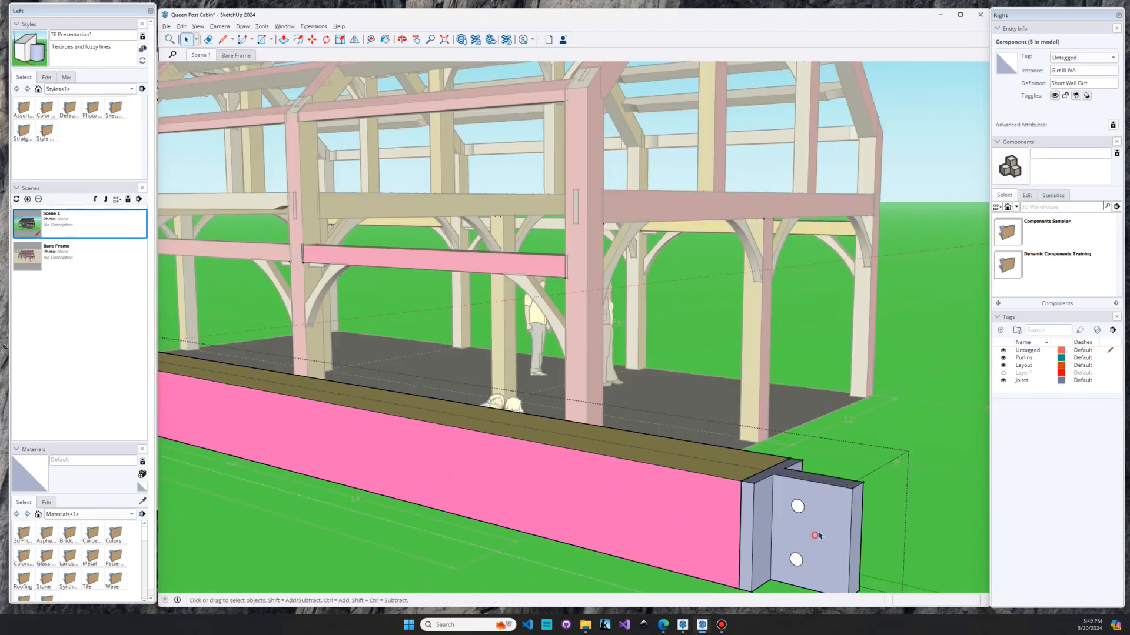
{"action": "left_click", "coordinate": [856, 538]}
{"action": "double_click", "coordinate": [856, 538]}
{"action": "triple_click", "coordinate": [855, 538]}
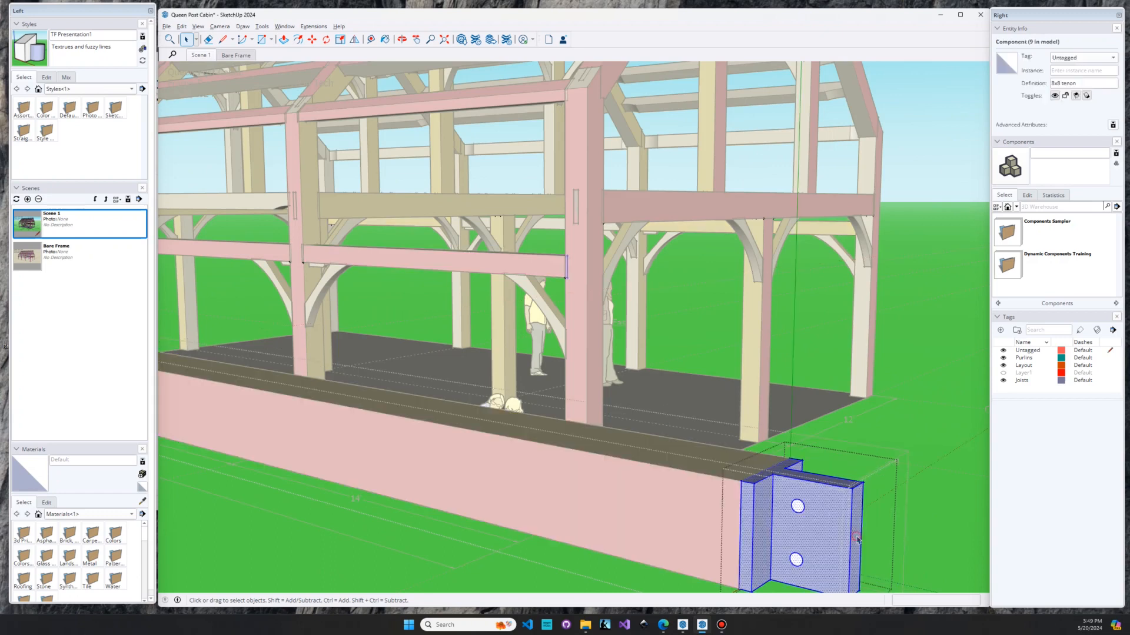
{"action": "left_click", "coordinate": [856, 537]}
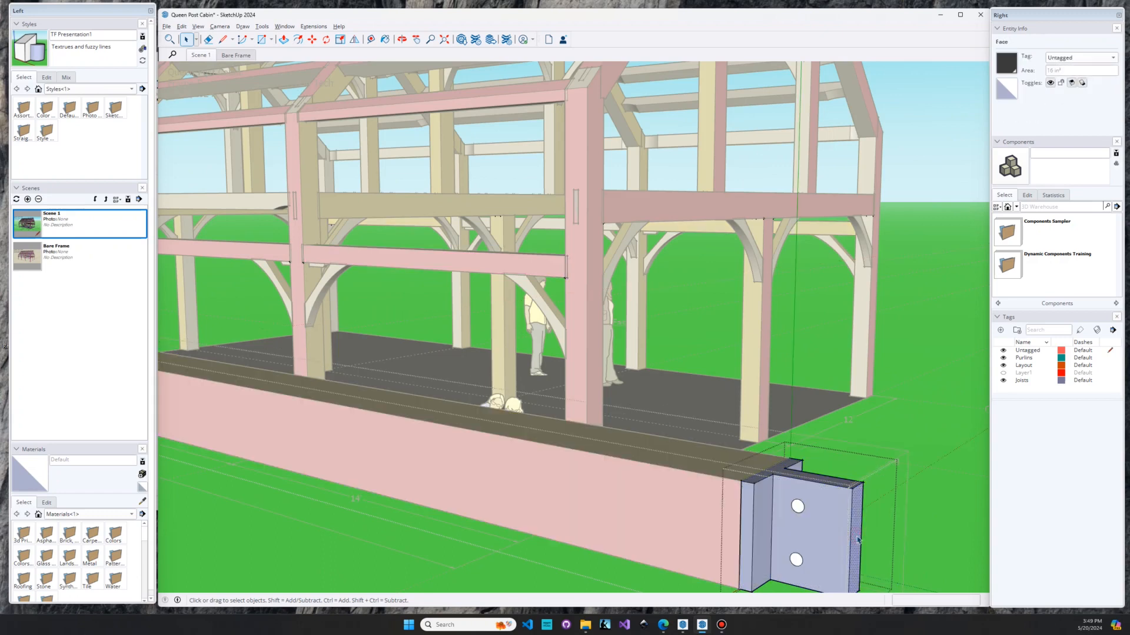
{"action": "key", "text": "Delete"}
- Make shop drawings for corner Post IVA with the open tenon in place, examine the post's faces, and cancel saving
{"action": "middle_click_drag", "start_coordinate": [852, 502], "coordinate": [827, 462]}
{"action": "scroll", "coordinate": [822, 506], "scroll_direction": "down", "scroll_amount": 3}
{"action": "middle_click_drag", "start_coordinate": [822, 507], "coordinate": [574, 305], "text": "shift"}
{"action": "middle_click_drag", "start_coordinate": [567, 376], "coordinate": [471, 456]}
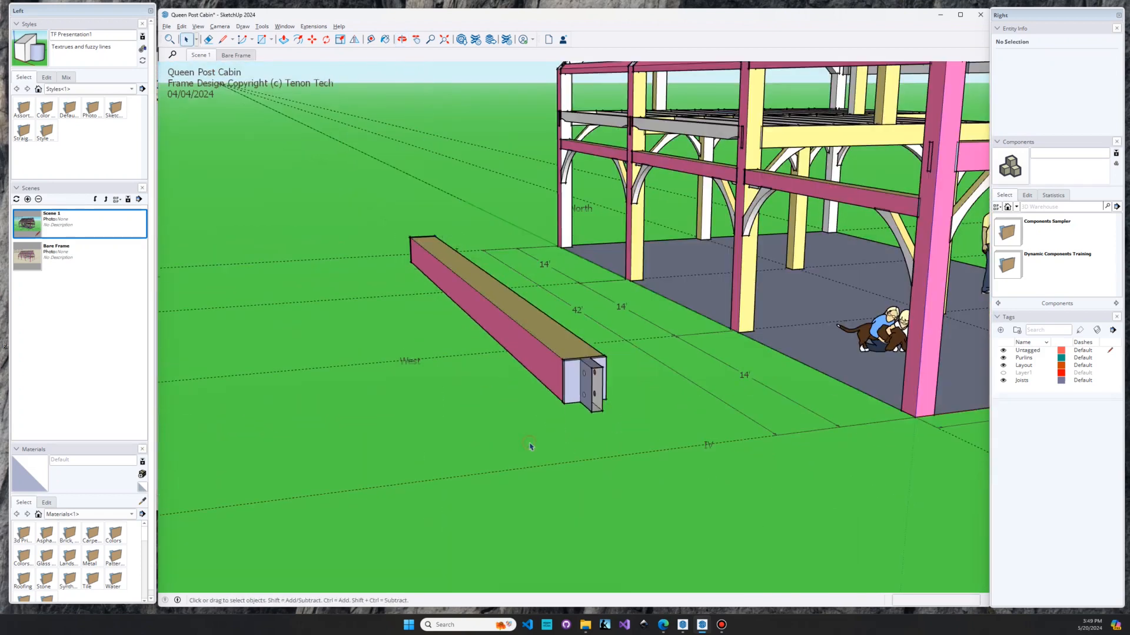
{"action": "middle_click_drag", "start_coordinate": [791, 285], "coordinate": [717, 250]}
{"action": "right_click", "coordinate": [718, 250]}
{"action": "left_click", "coordinate": [754, 494]}
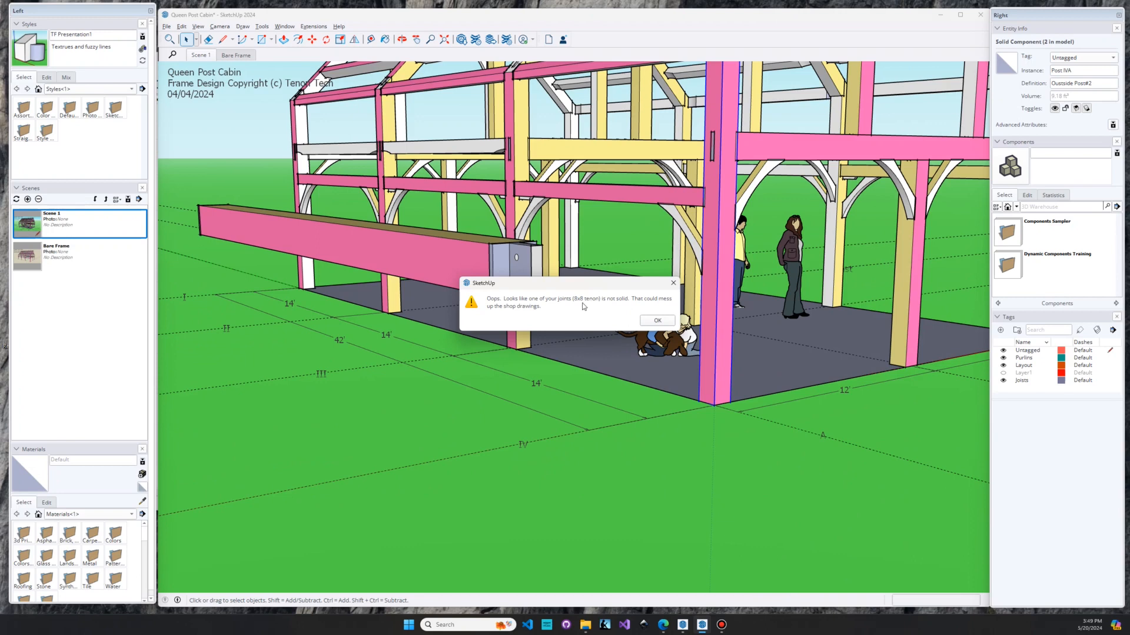
{"action": "left_click", "coordinate": [649, 322]}
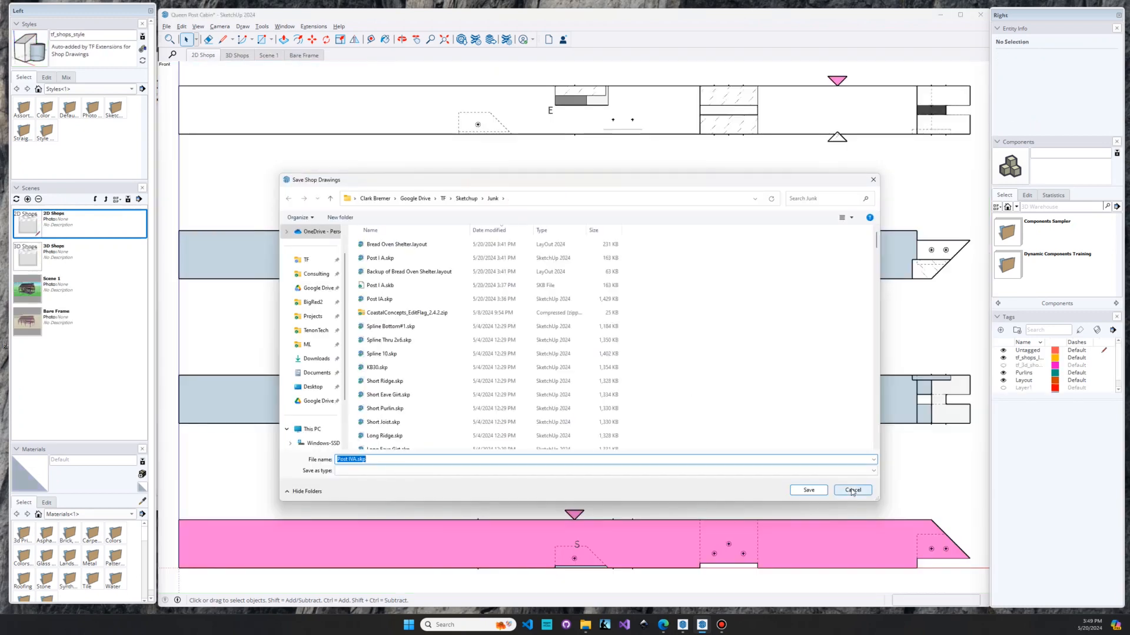
{"action": "left_click_drag", "start_coordinate": [679, 180], "coordinate": [717, 509]}
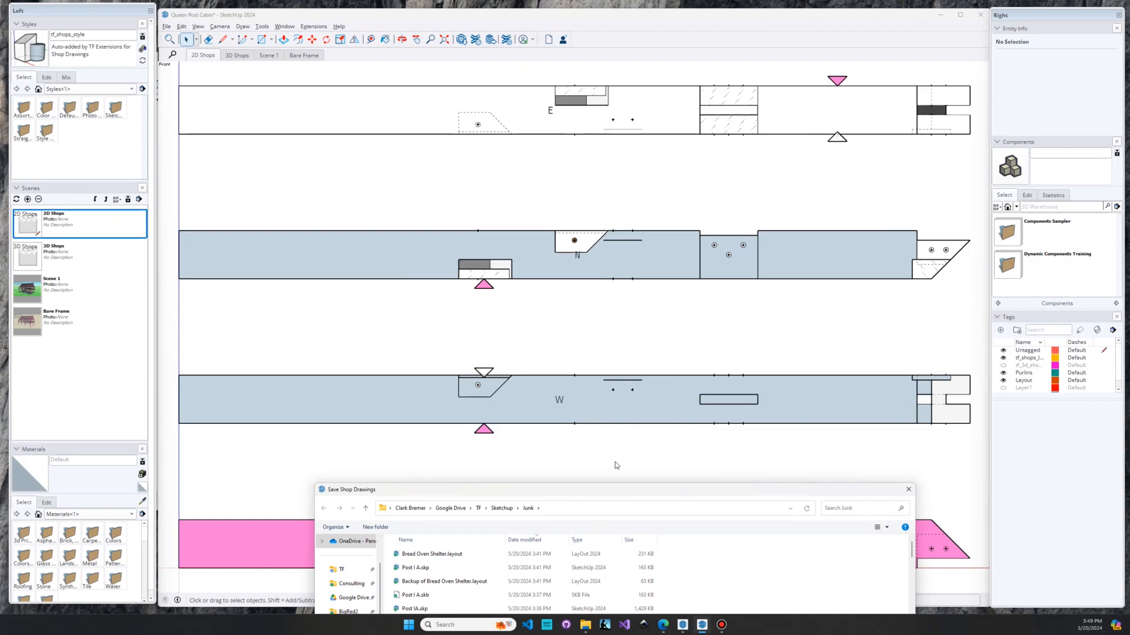
{"action": "left_click_drag", "start_coordinate": [628, 493], "coordinate": [581, 149]}
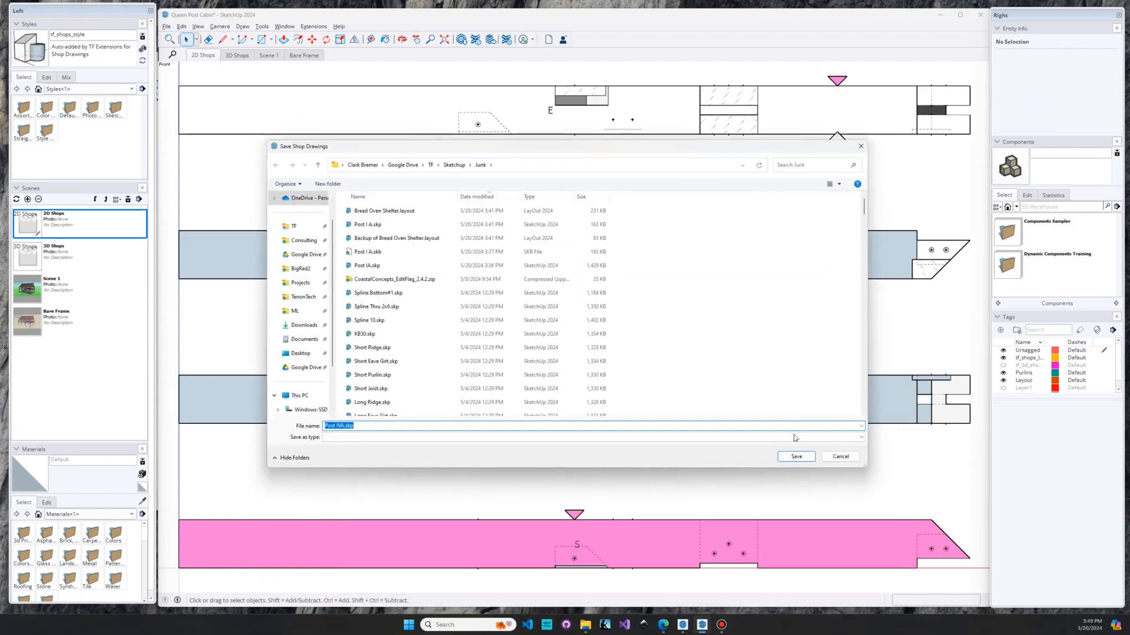
{"action": "left_click", "coordinate": [840, 457]}
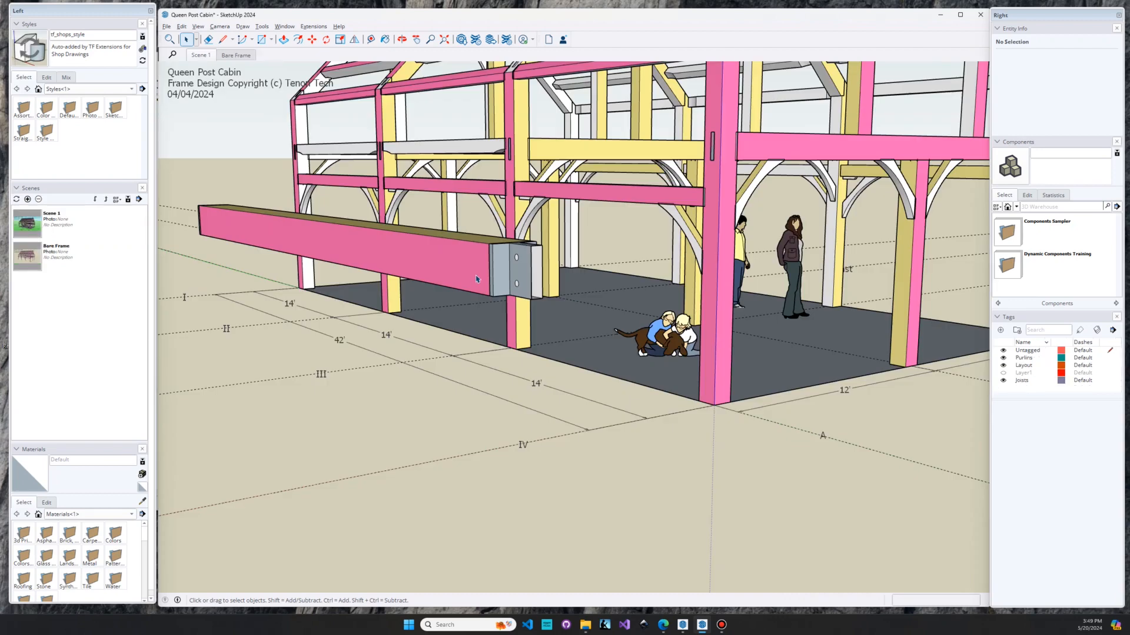
- Restore the copied girt's tenon end face by redrawing its lower edge inside the 8x8 tenon component, then leave the component
{"action": "scroll", "coordinate": [491, 277], "scroll_direction": "up", "scroll_amount": 4}
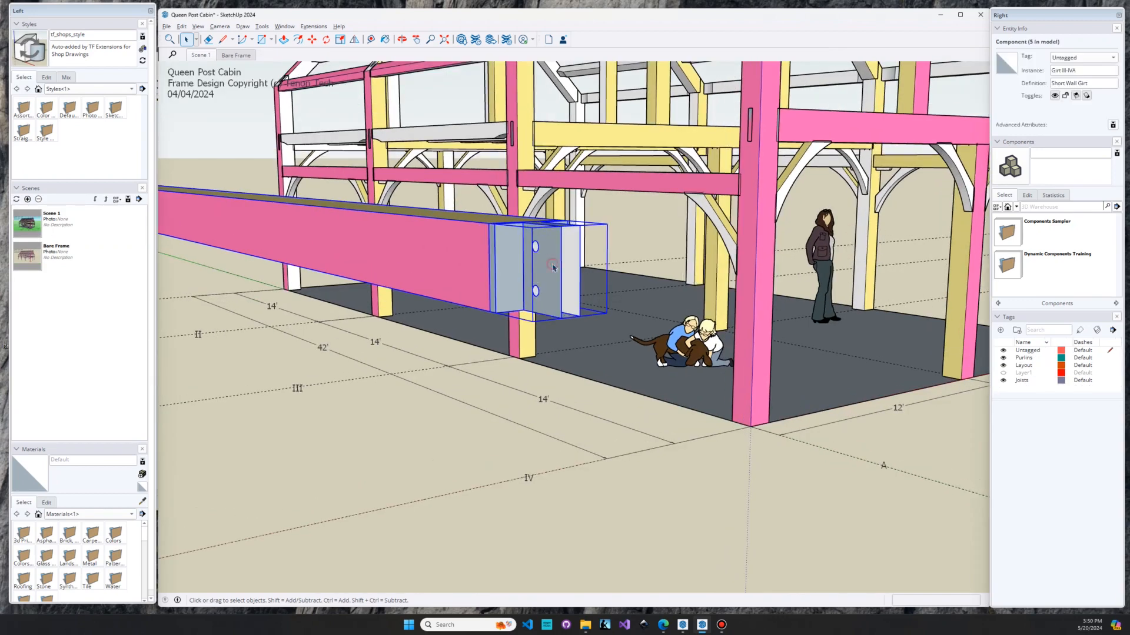
{"action": "double_click", "coordinate": [550, 266]}
{"action": "scroll", "coordinate": [544, 278], "scroll_direction": "up", "scroll_amount": 3}
{"action": "double_click", "coordinate": [554, 281]}
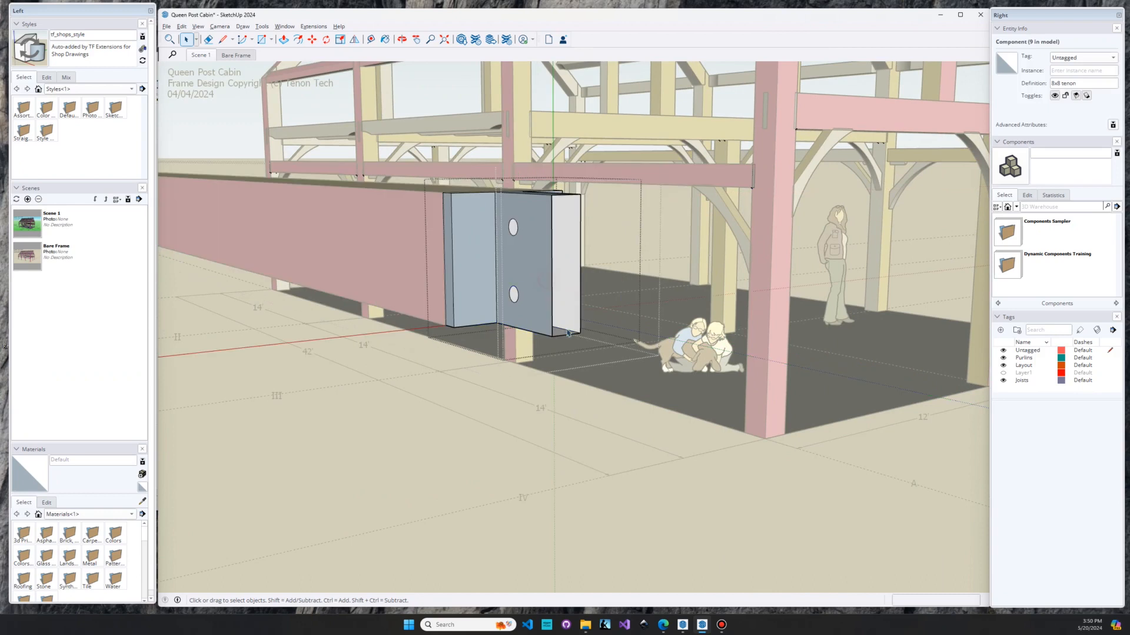
{"action": "key", "text": "l"}
{"action": "left_click", "coordinate": [552, 337]}
{"action": "left_click", "coordinate": [580, 334]}
{"action": "key", "text": "space"}
{"action": "left_click", "coordinate": [439, 446]}
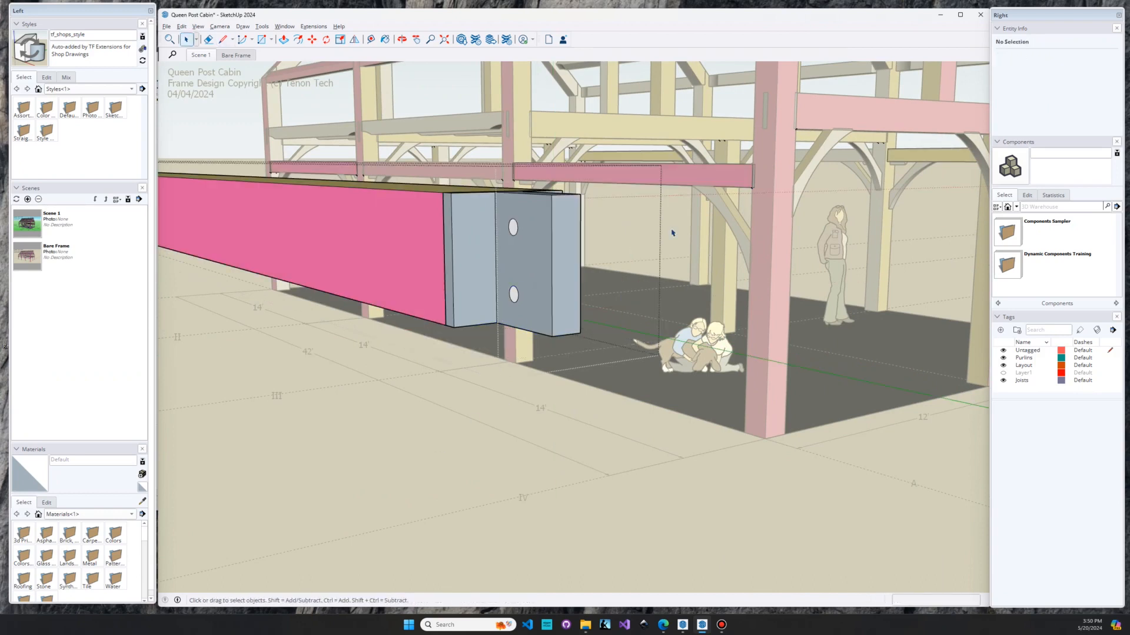
{"action": "left_click", "coordinate": [633, 378]}
- Remake the Post IVA shop drawings with the repaired tenon, examine the faces again, and cancel saving
{"action": "left_click", "coordinate": [757, 215]}
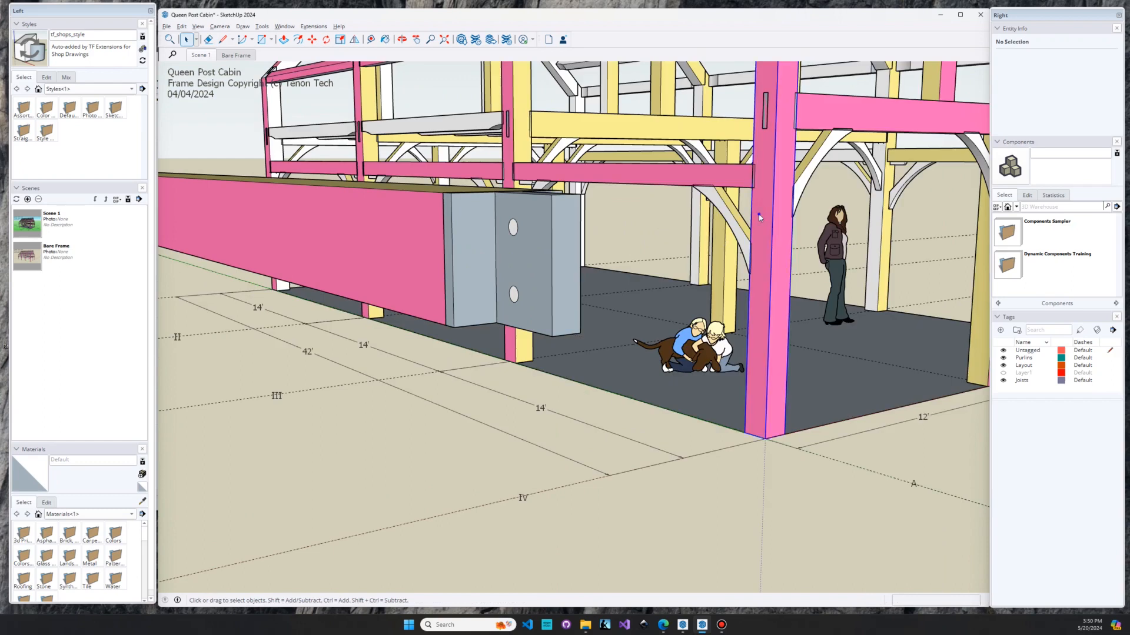
{"action": "right_click", "coordinate": [760, 216]}
{"action": "left_click", "coordinate": [797, 457]}
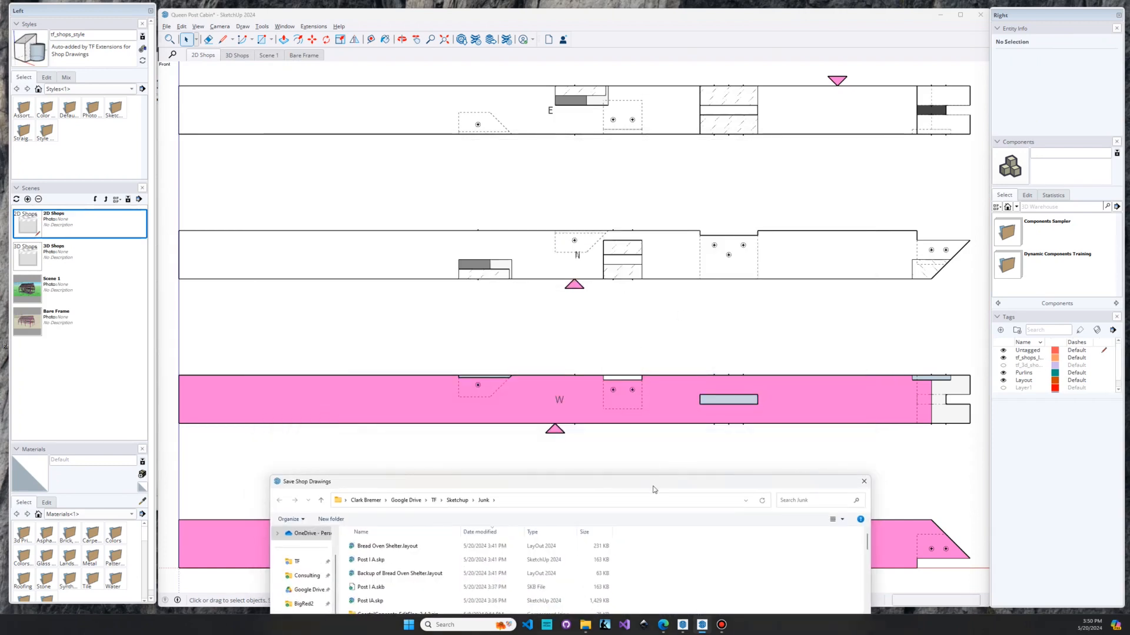
{"action": "left_click_drag", "start_coordinate": [387, 480], "coordinate": [379, 135]}
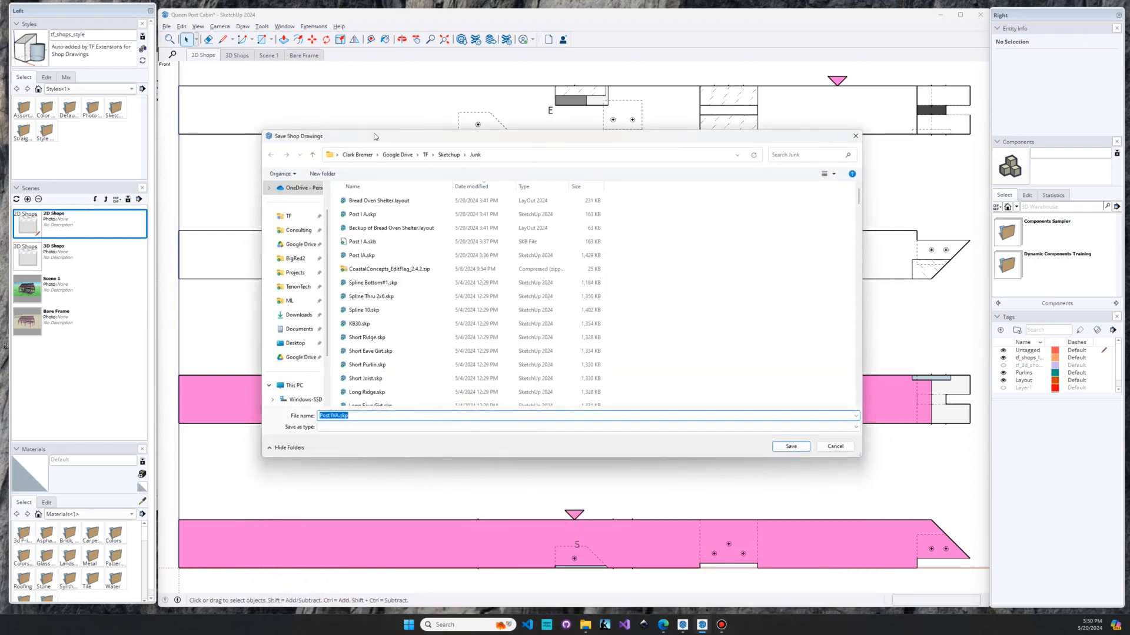
{"action": "left_click", "coordinate": [827, 449]}
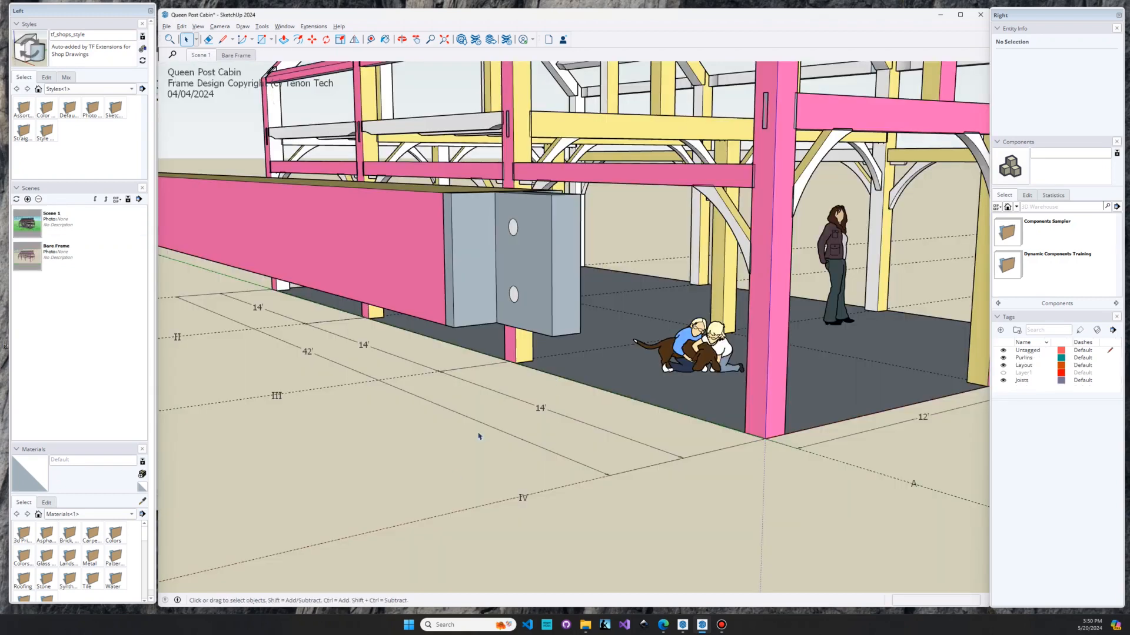
- Hide the copied girt lying in front of the frame
{"action": "left_click", "coordinate": [433, 294]}
{"action": "key", "text": "h"}
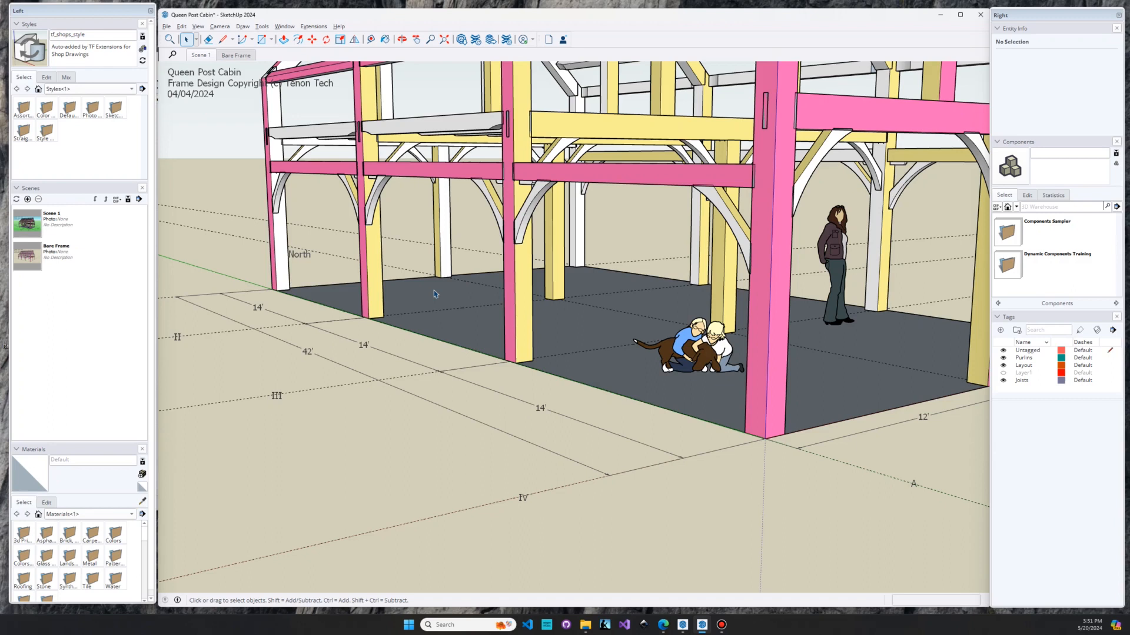
- Review the Timber Framing Extensions configuration settings and close them without saving
{"action": "left_click", "coordinate": [313, 26]}
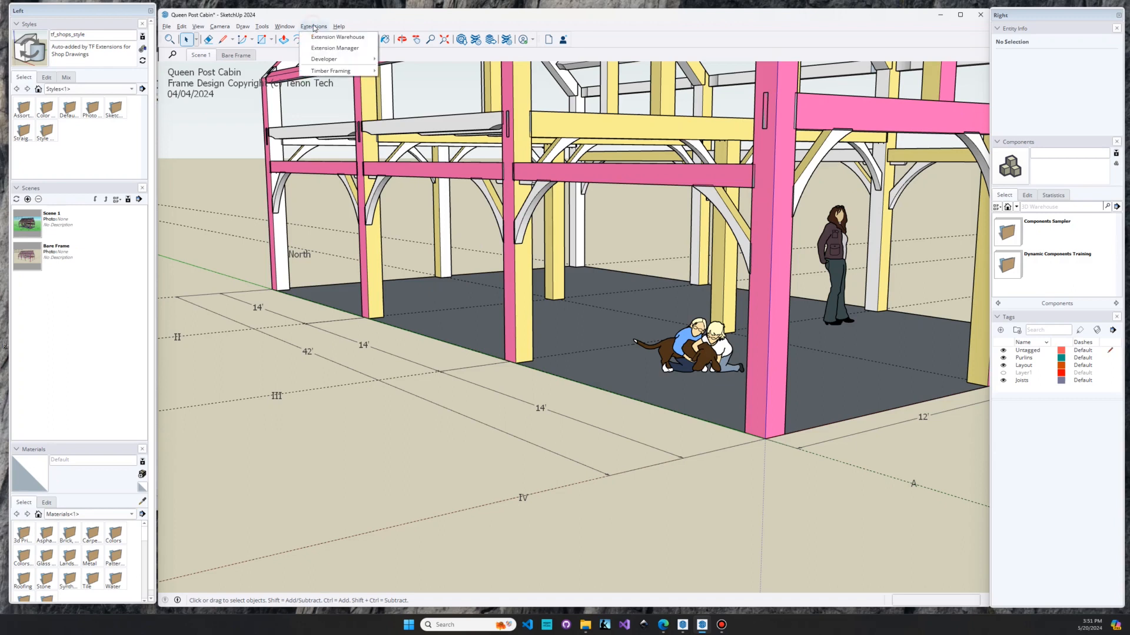
{"action": "mouse_move", "coordinate": [340, 74]}
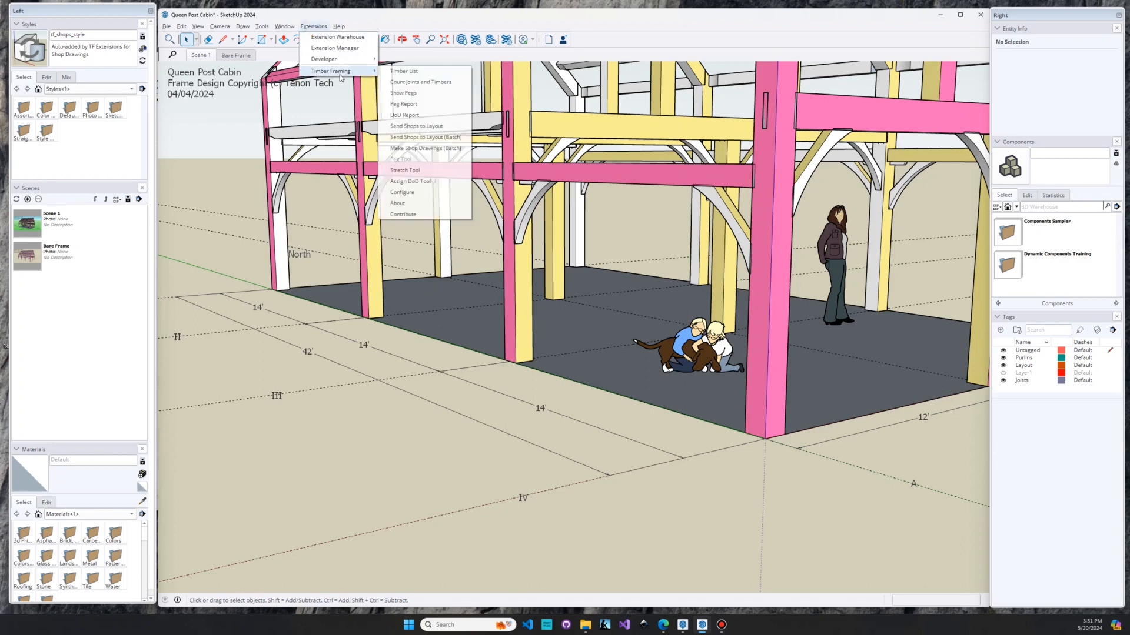
{"action": "left_click", "coordinate": [403, 215]}
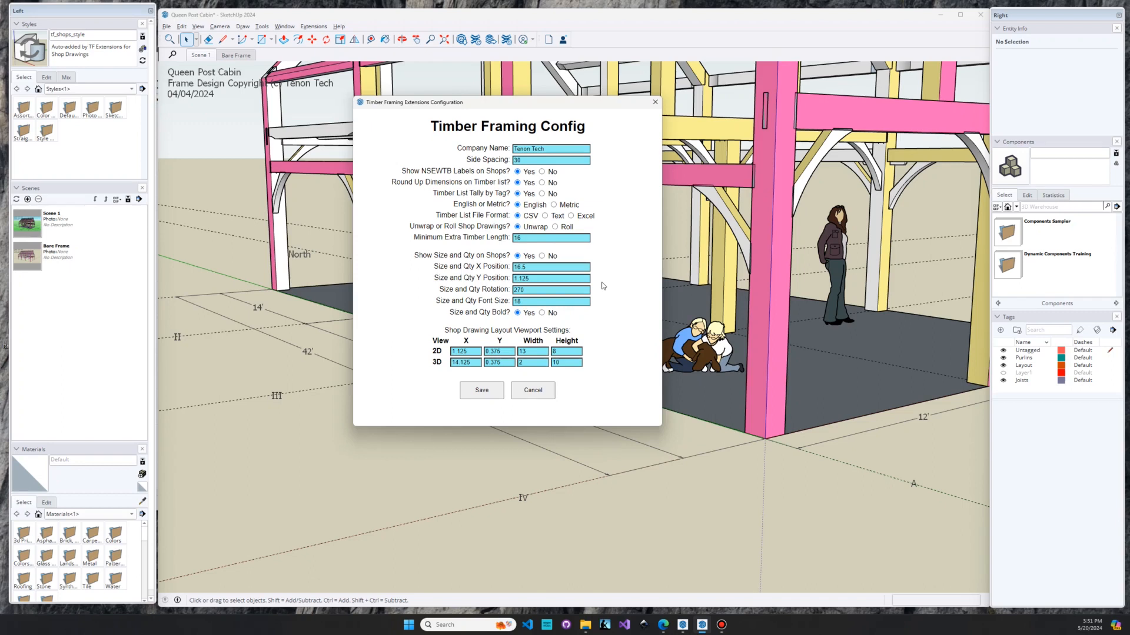
{"action": "left_click", "coordinate": [533, 390]}
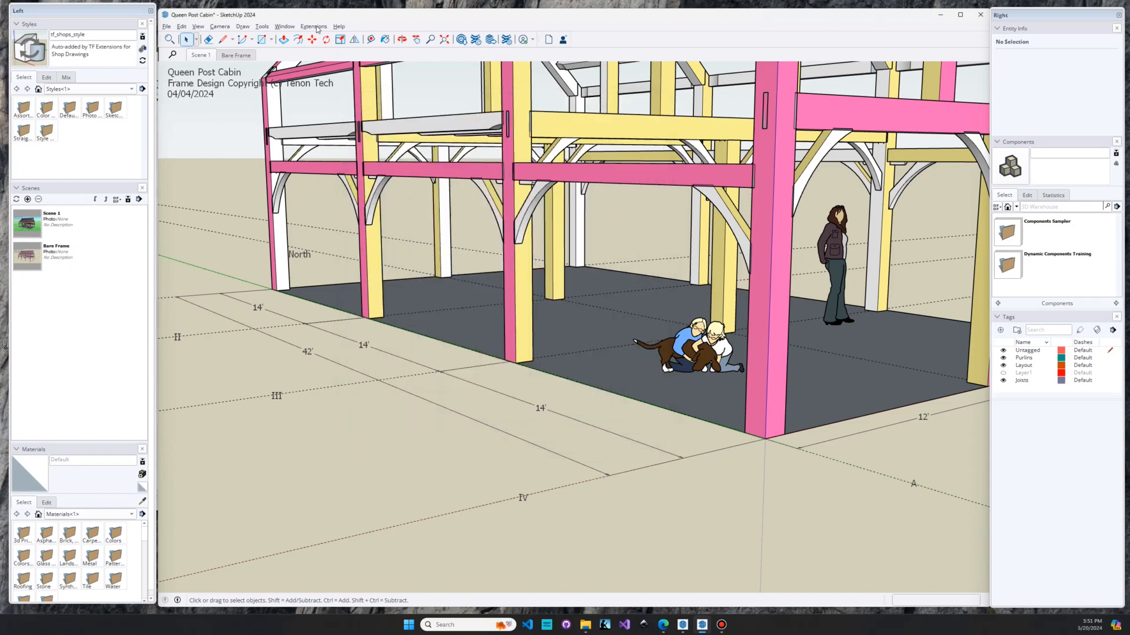
- Run the Timber Framing peg report for the frame, review the peg lengths and counts, and close it
{"action": "left_click", "coordinate": [315, 28]}
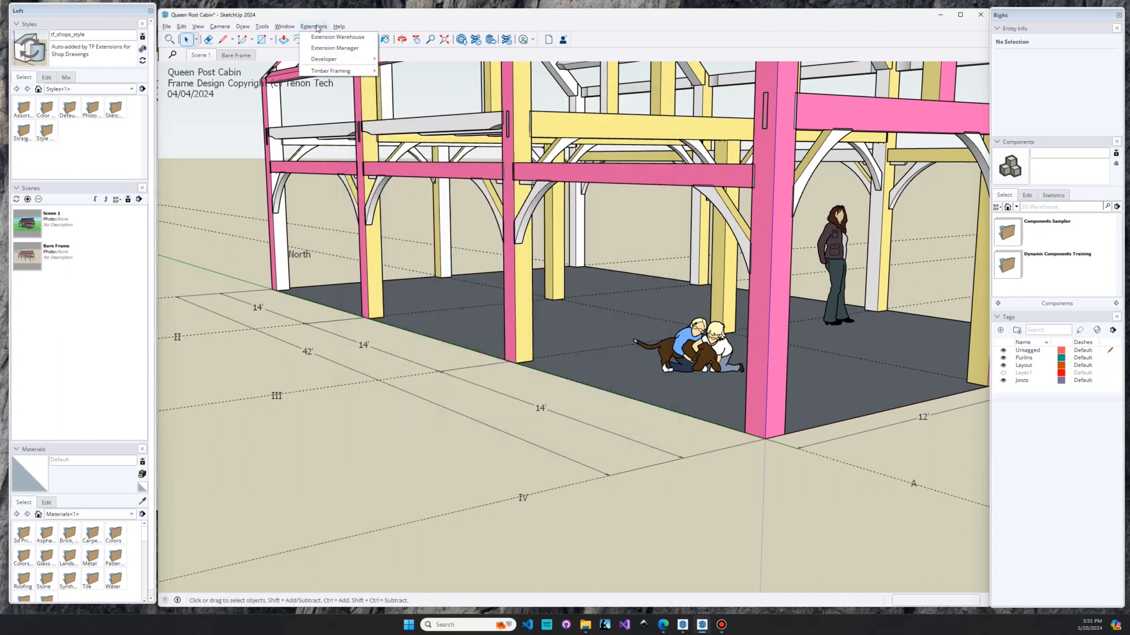
{"action": "mouse_move", "coordinate": [351, 73]}
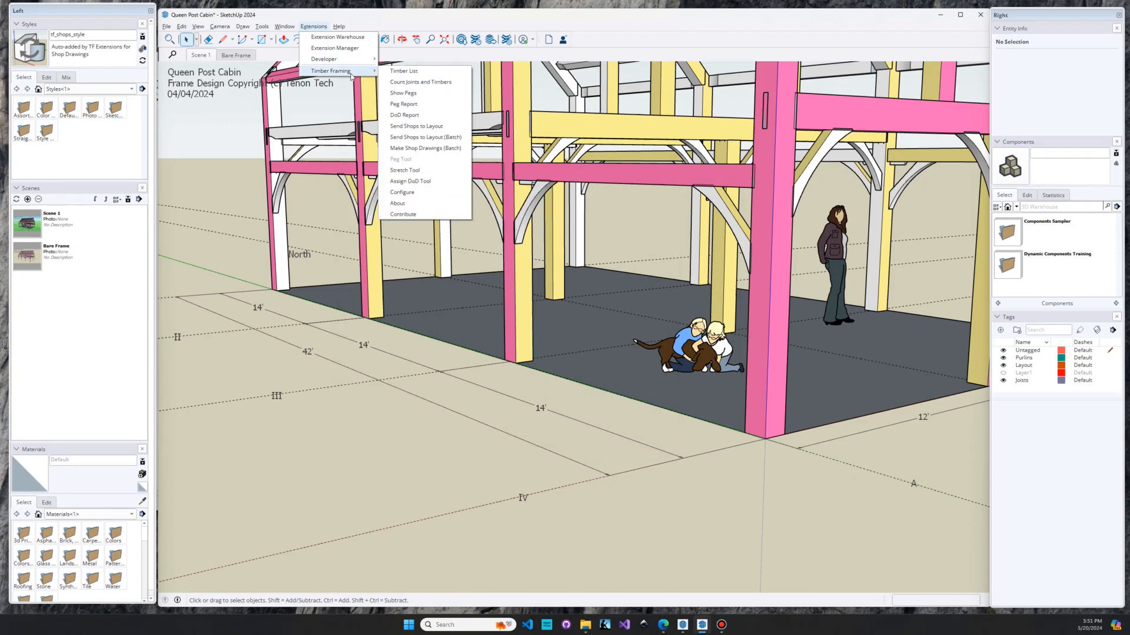
{"action": "left_click", "coordinate": [418, 105]}
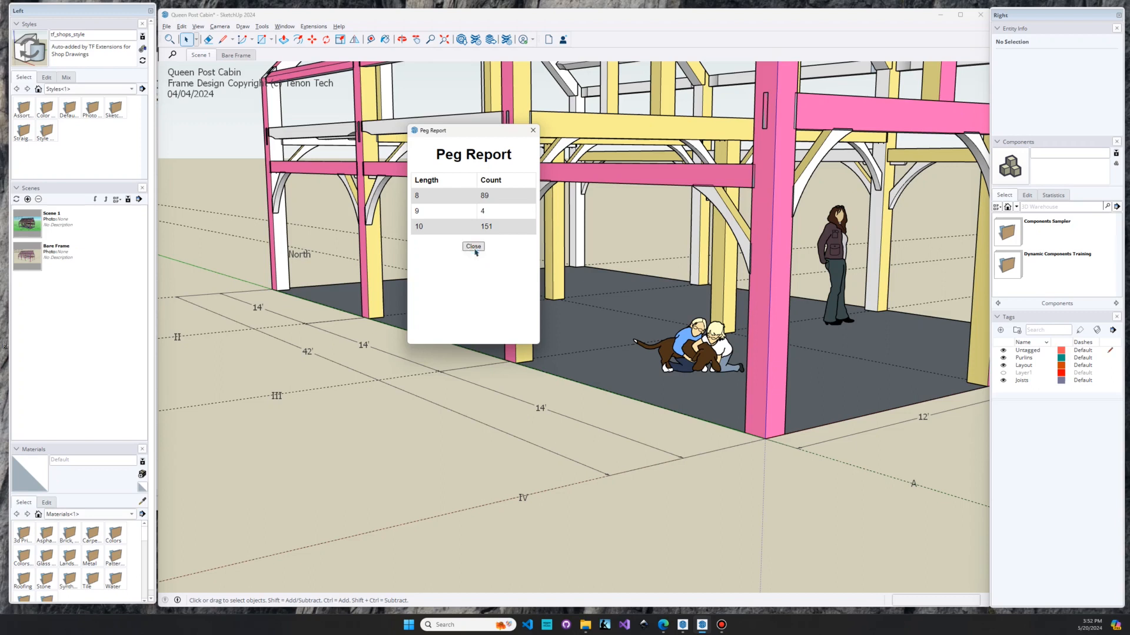
{"action": "left_click", "coordinate": [473, 247]}
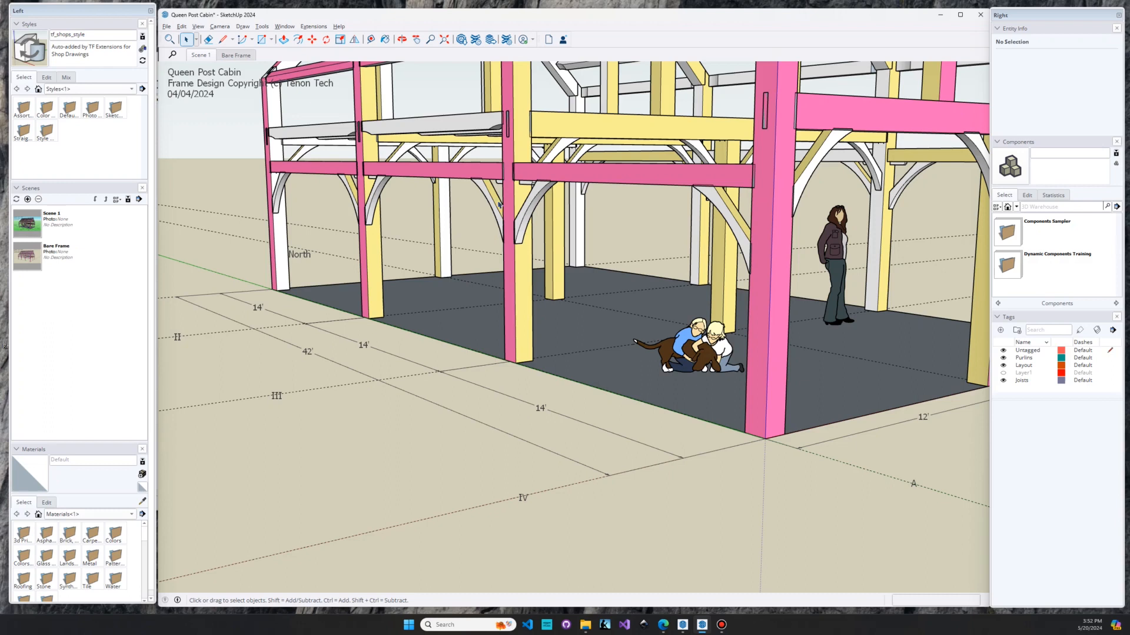
{"action": "left_click", "coordinate": [313, 27]}
{"action": "mouse_move", "coordinate": [335, 71]}
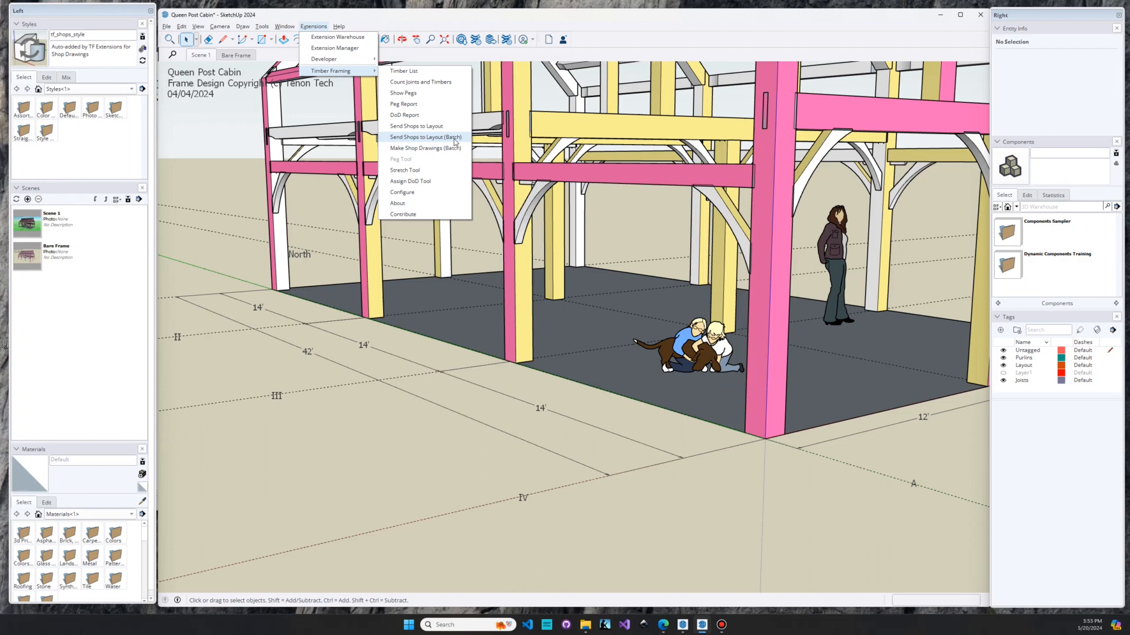
{"action": "left_click", "coordinate": [454, 139]}
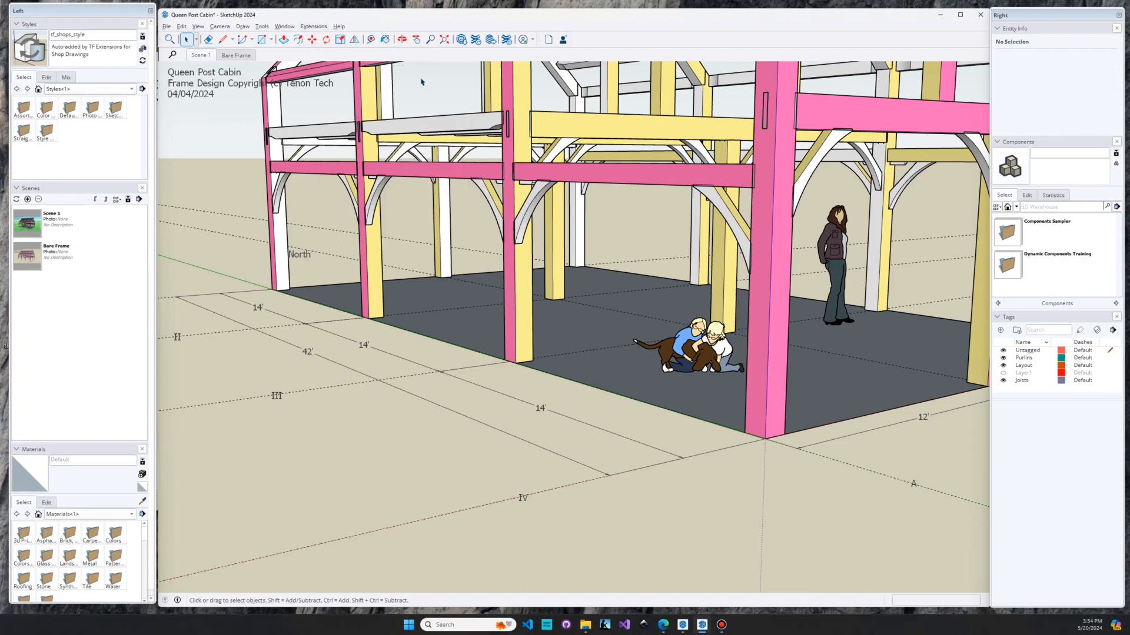
- Display the version information of the Timber Framing Extensions and close it
{"action": "left_click", "coordinate": [313, 27]}
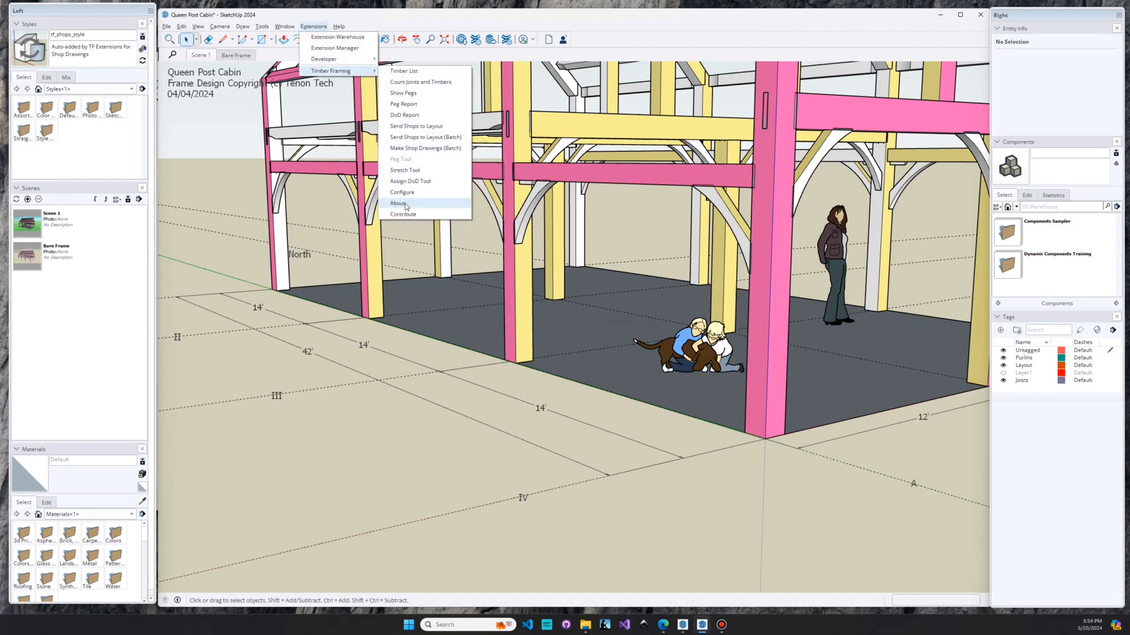
{"action": "left_click", "coordinate": [404, 203]}
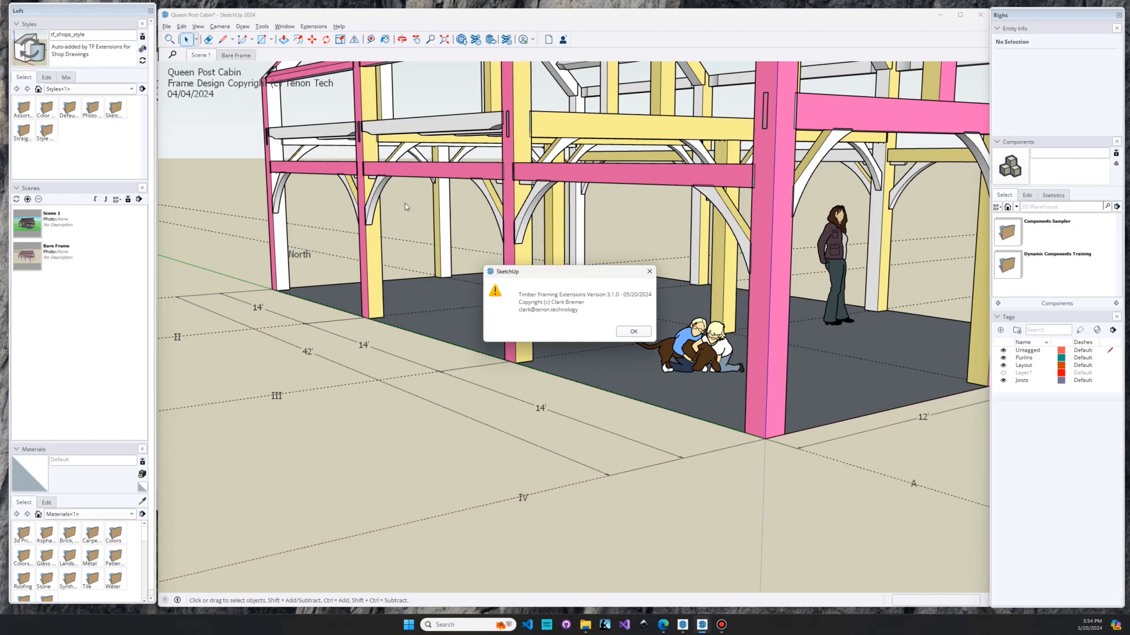
{"action": "left_click", "coordinate": [625, 331]}
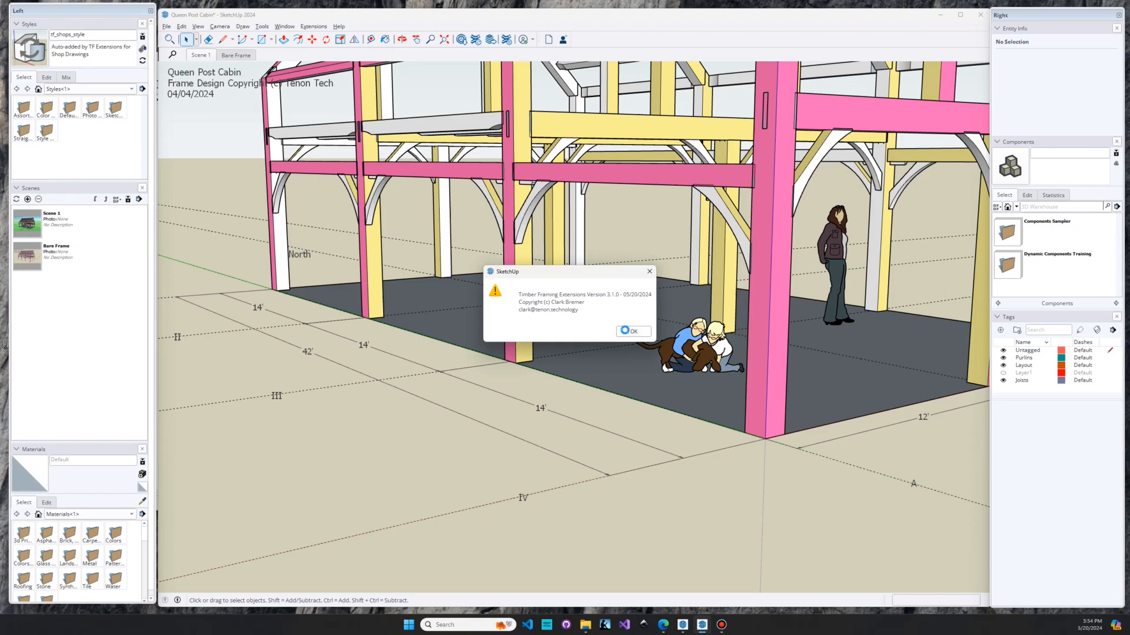